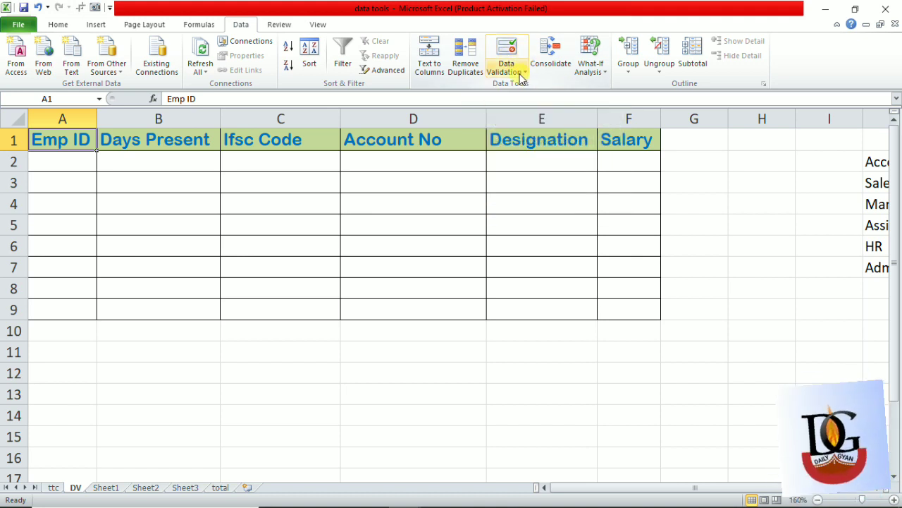
click(323, 170)
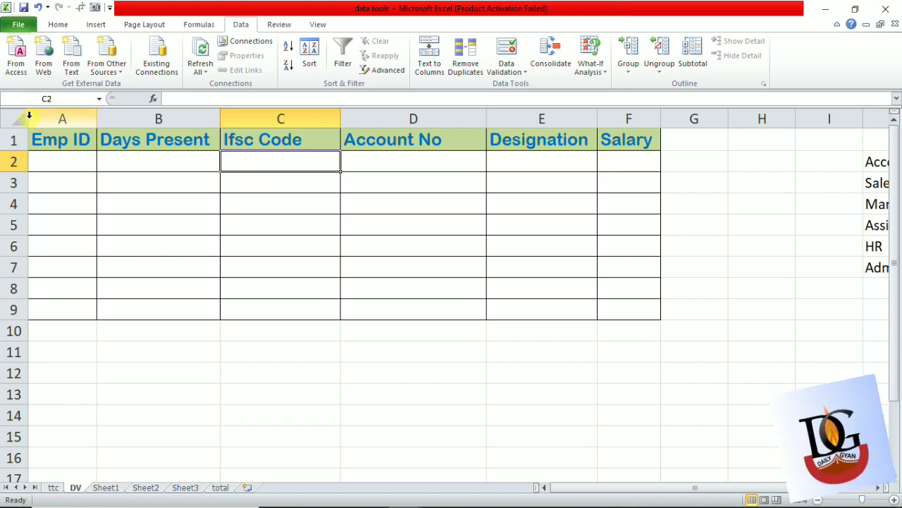
click(78, 148)
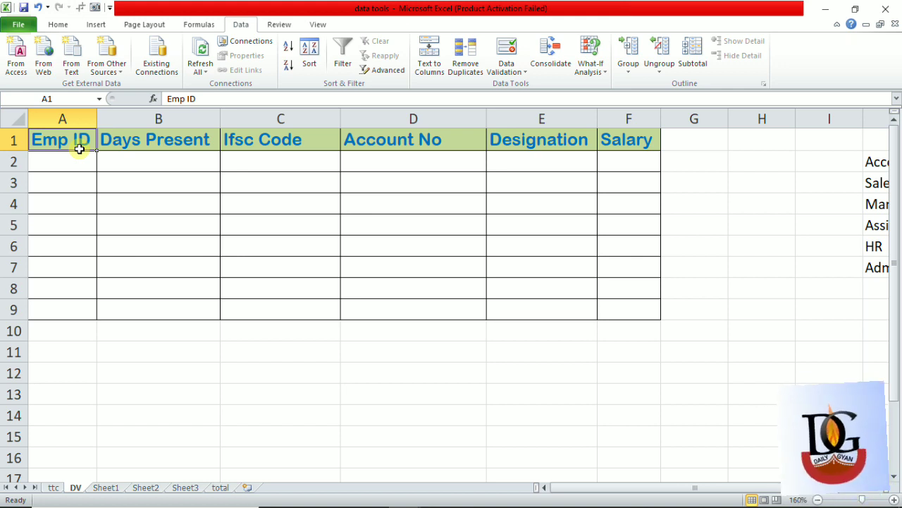
click(80, 156)
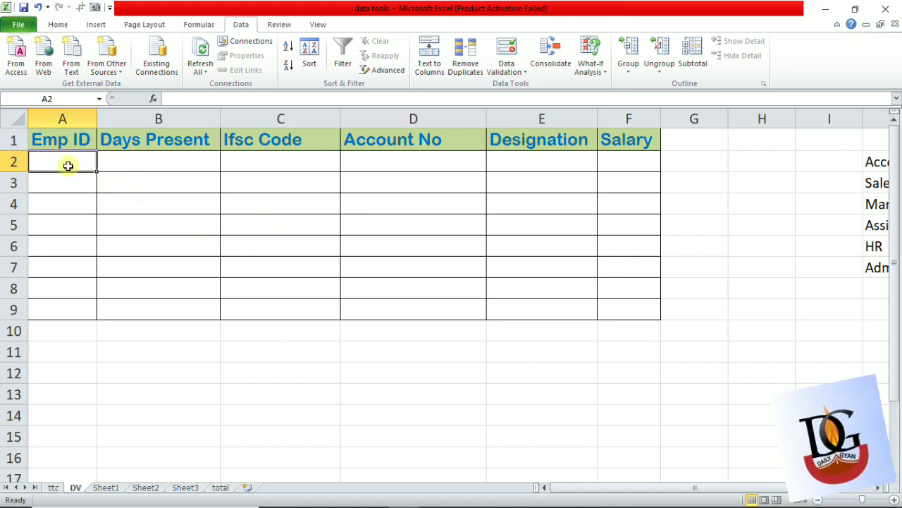
- Start a data validation rule for the Emp ID cells A2:A9 that allows whole numbers between two limits
drag(68, 167, 76, 306)
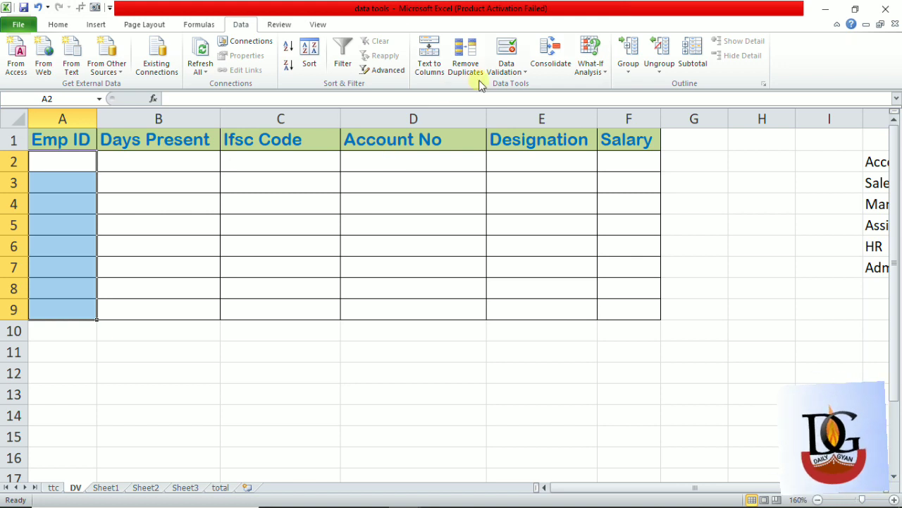
click(509, 48)
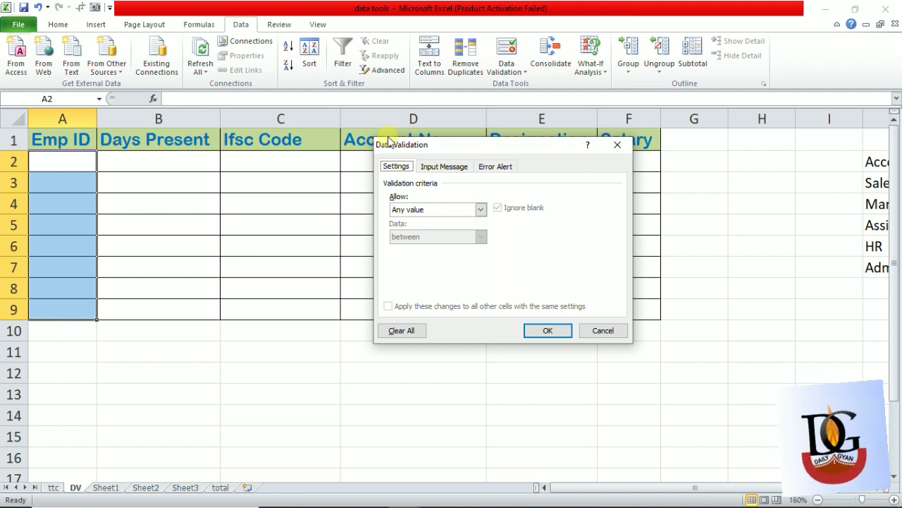
drag(435, 150, 241, 100)
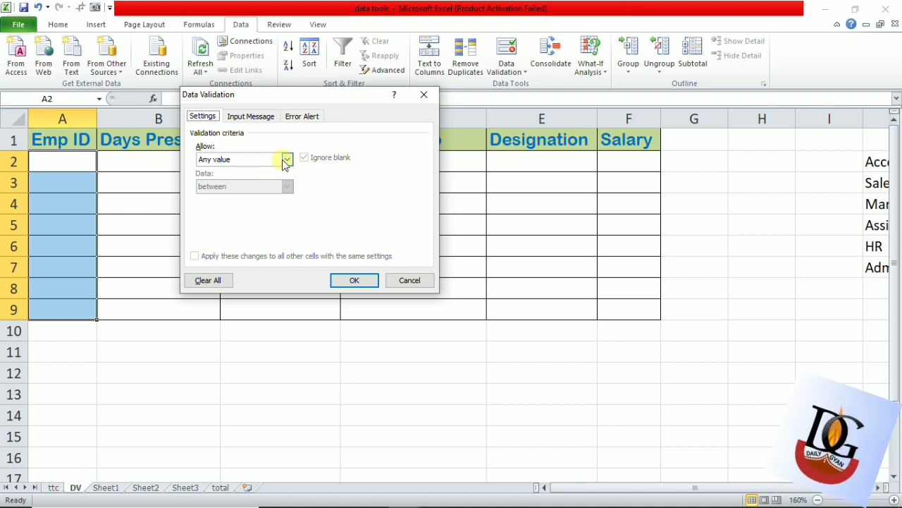
click(286, 159)
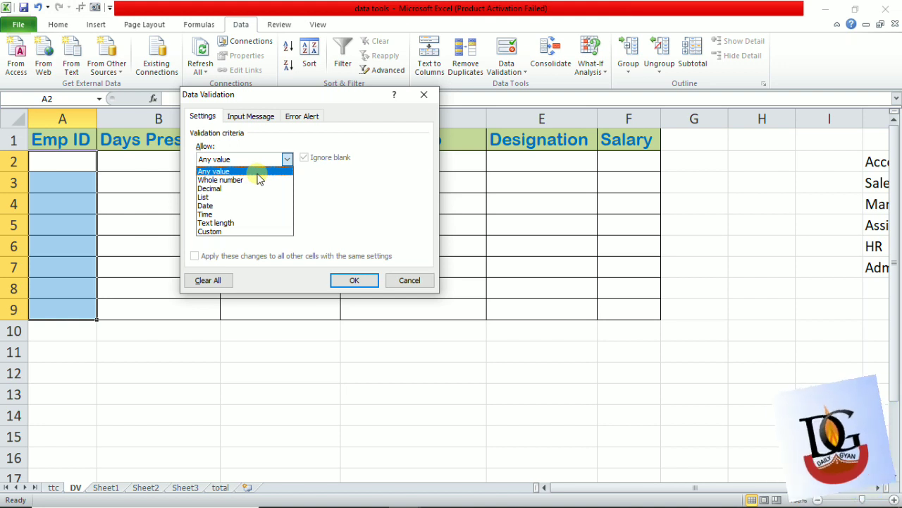
click(257, 173)
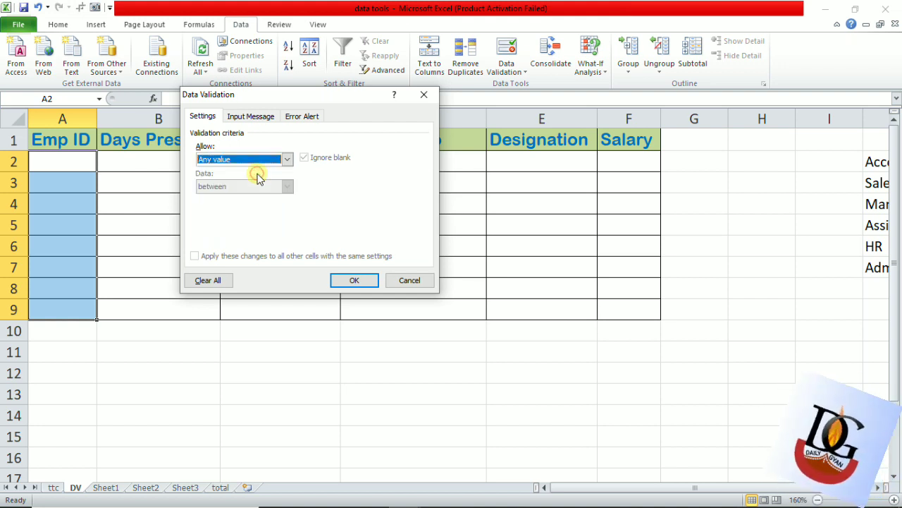
click(284, 164)
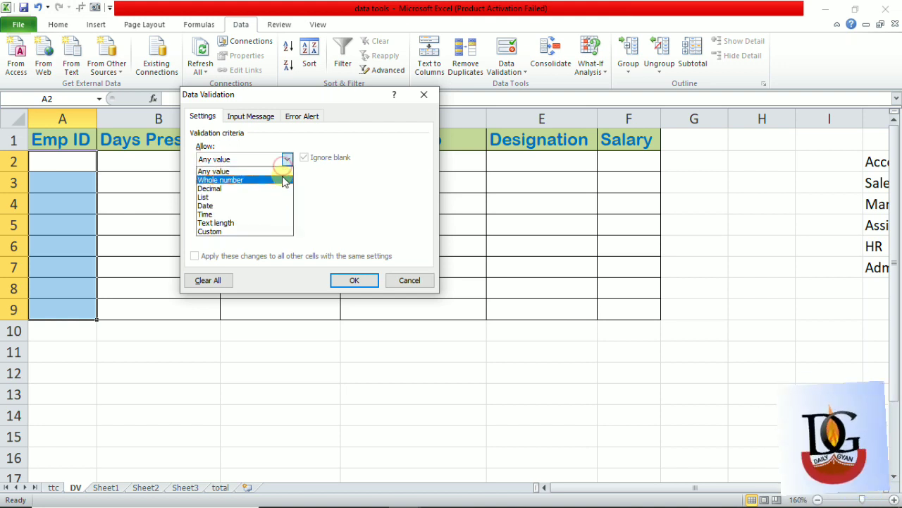
click(283, 180)
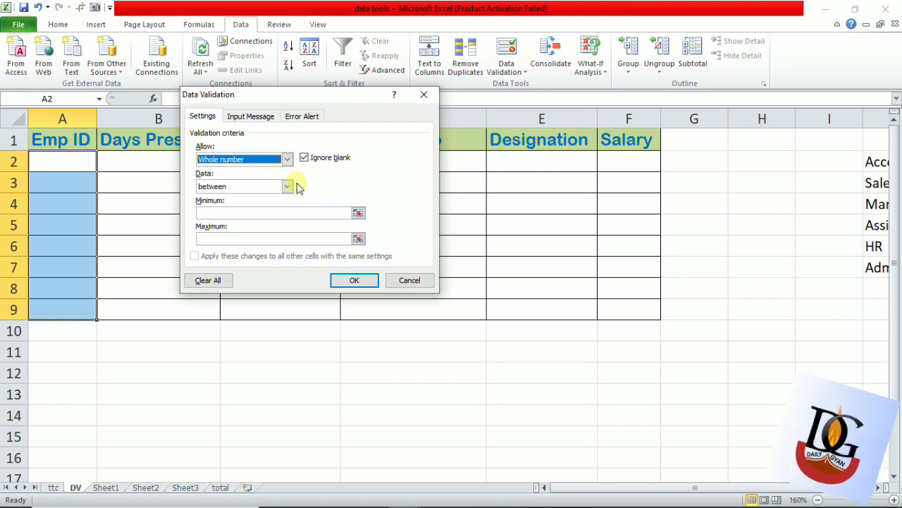
click(288, 187)
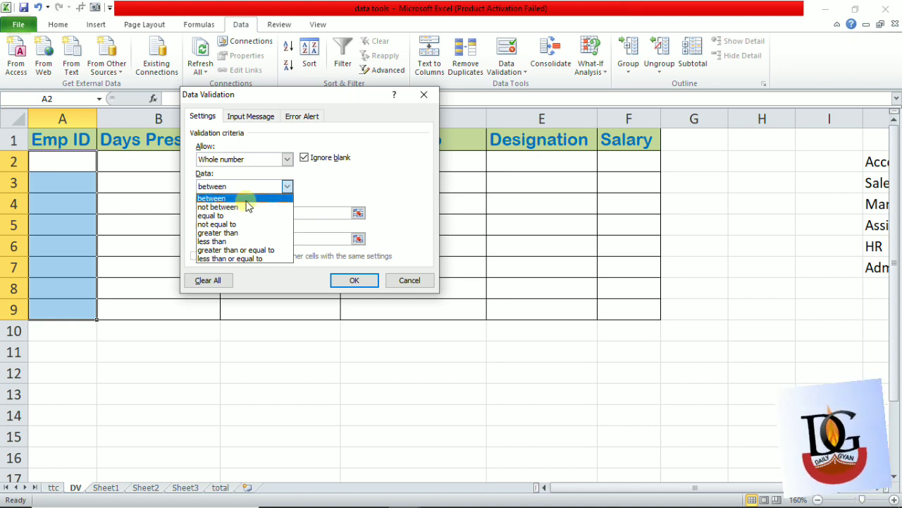
click(247, 200)
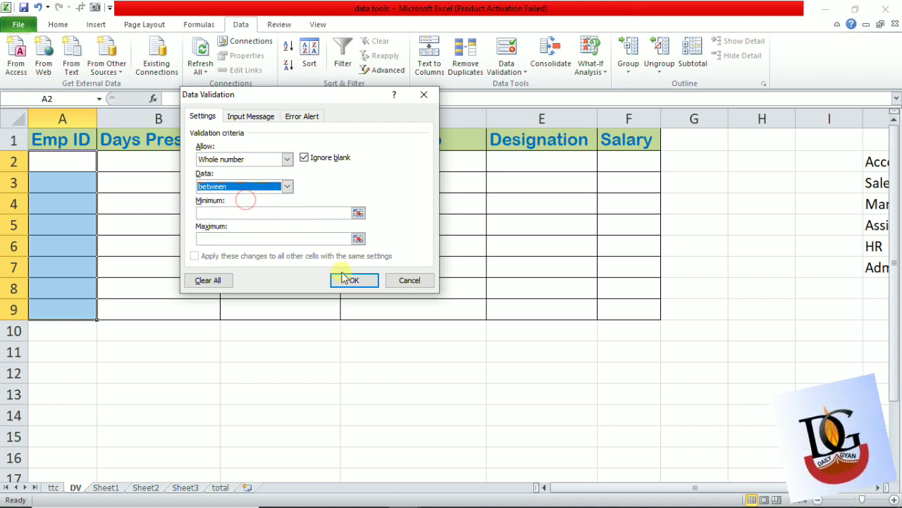
- Set the Emp ID validation minimum to 1501 and maximum to 1800, and apply the rule
click(222, 212)
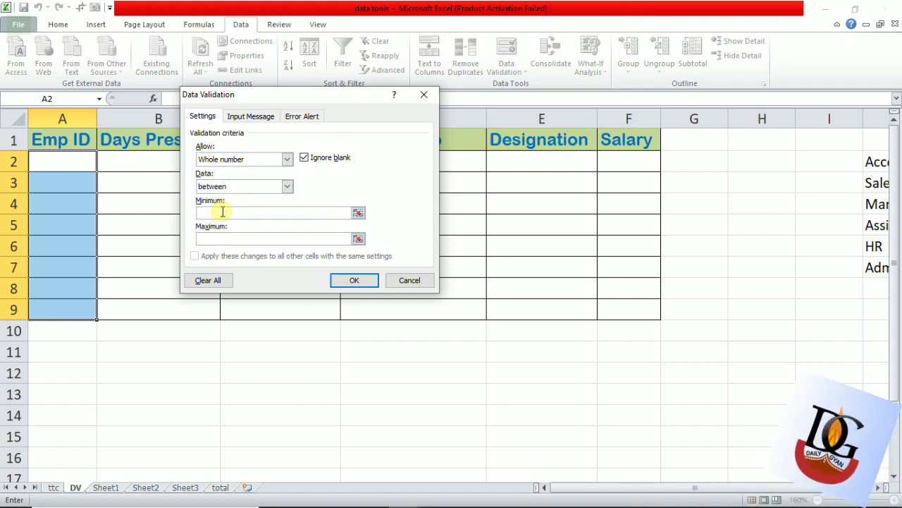
text(1500)
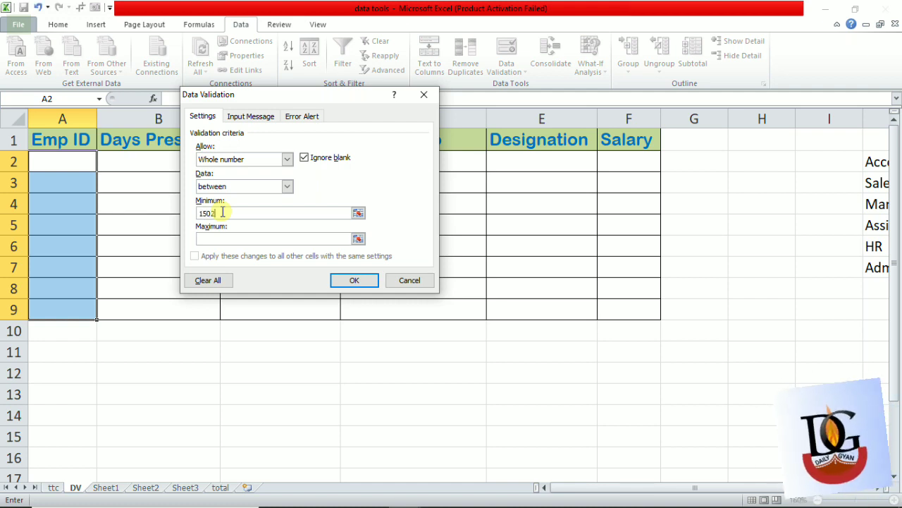
key(BackSpace)
text(1)
key(Tab)
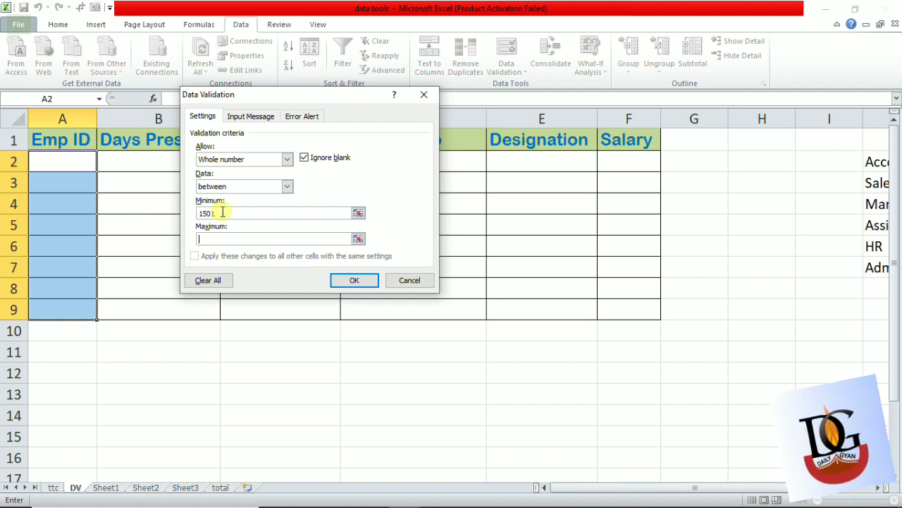
text(1800)
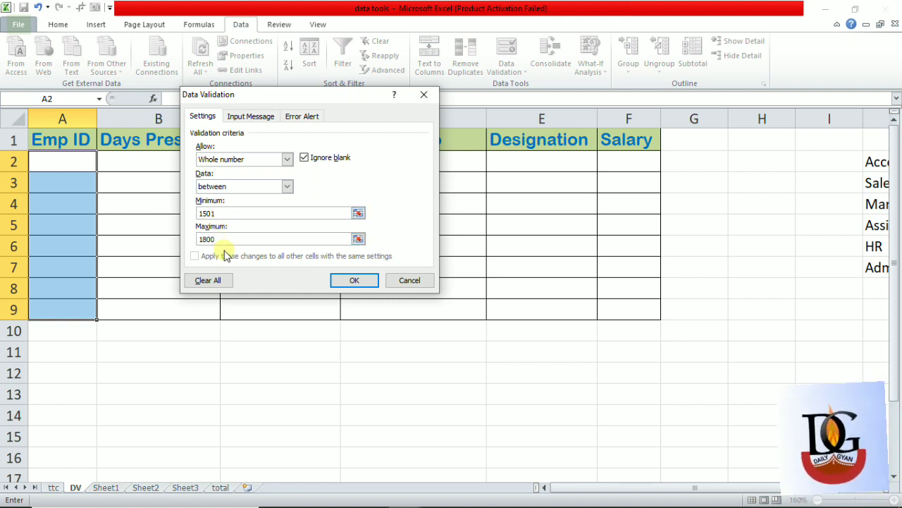
click(224, 239)
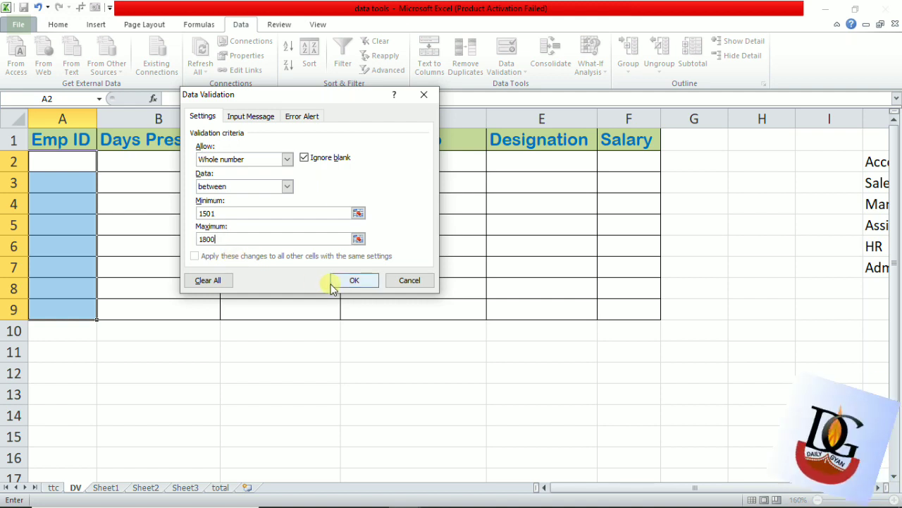
click(352, 281)
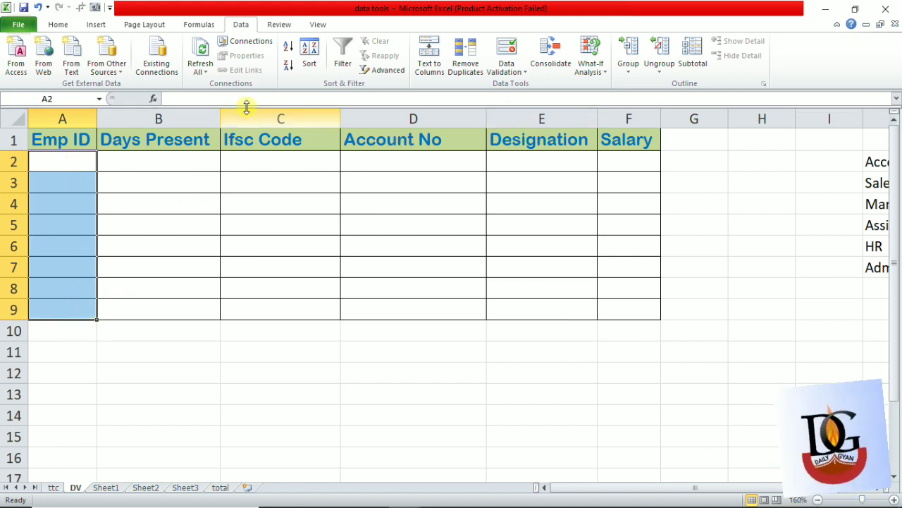
- Enter three employee IDs between 1501 and 1800 in cells A2 to A4
click(76, 169)
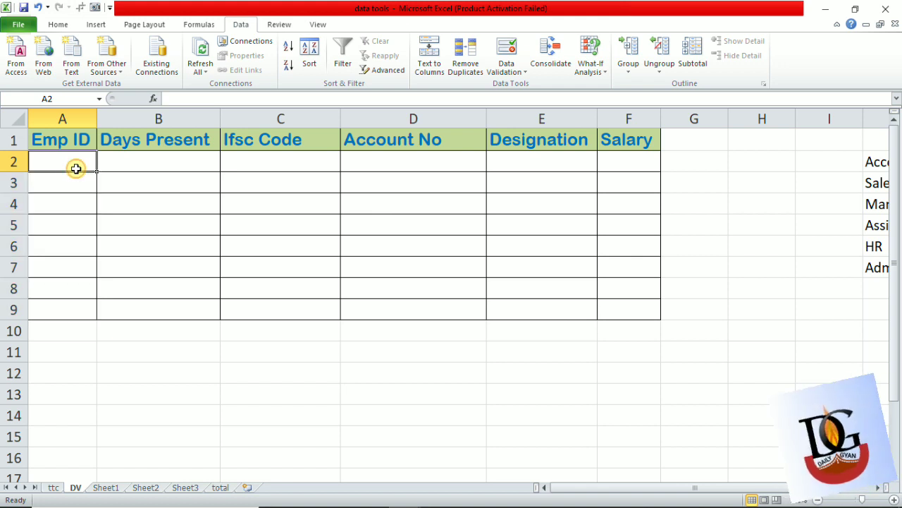
text(1546)
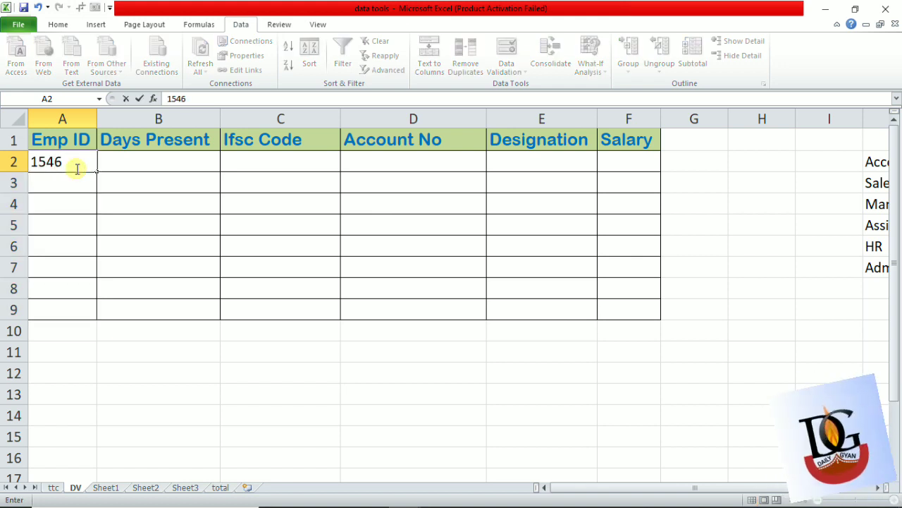
key(Return)
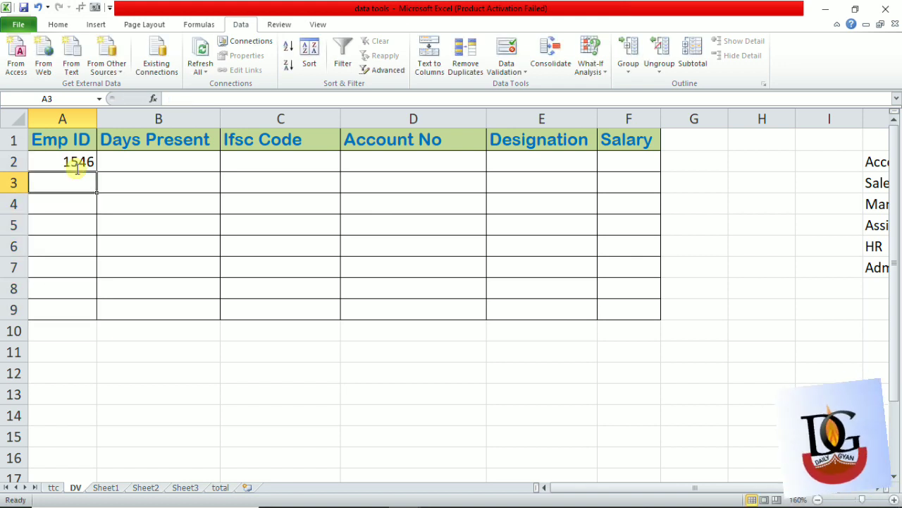
text(1530)
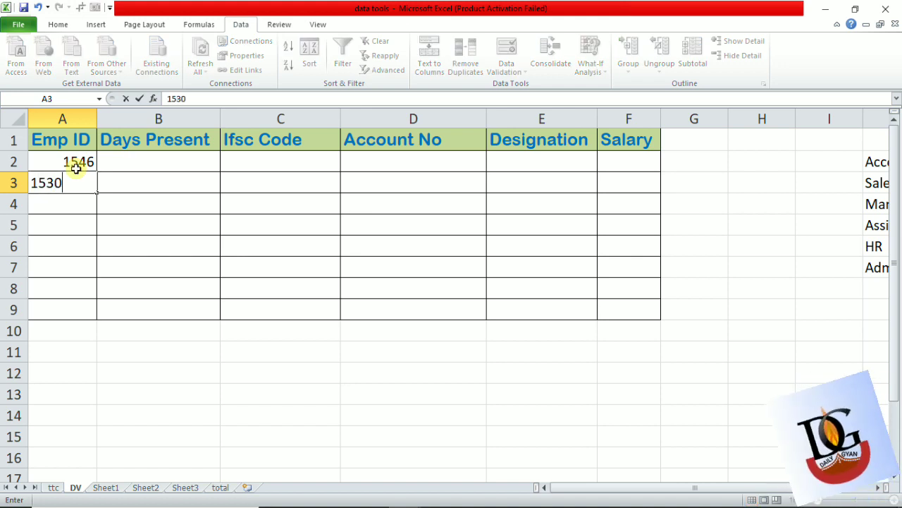
key(Return)
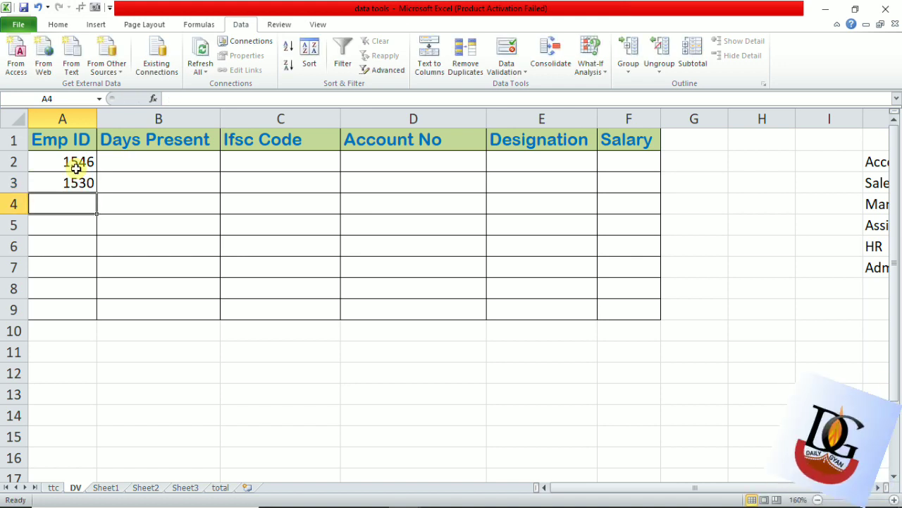
text(1633)
key(Return)
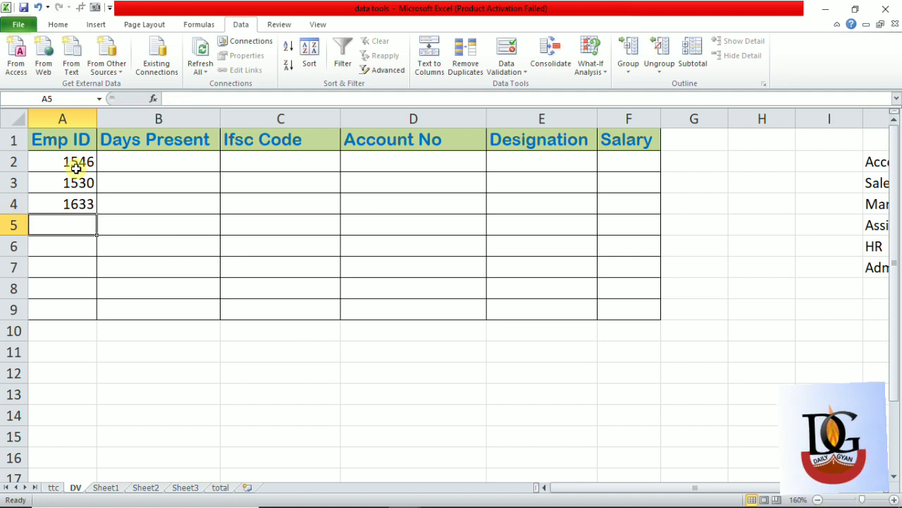
- Try to enter an employee ID above 1800 in cell A5 to test the rule, and choose to retry the entry
text(1833)
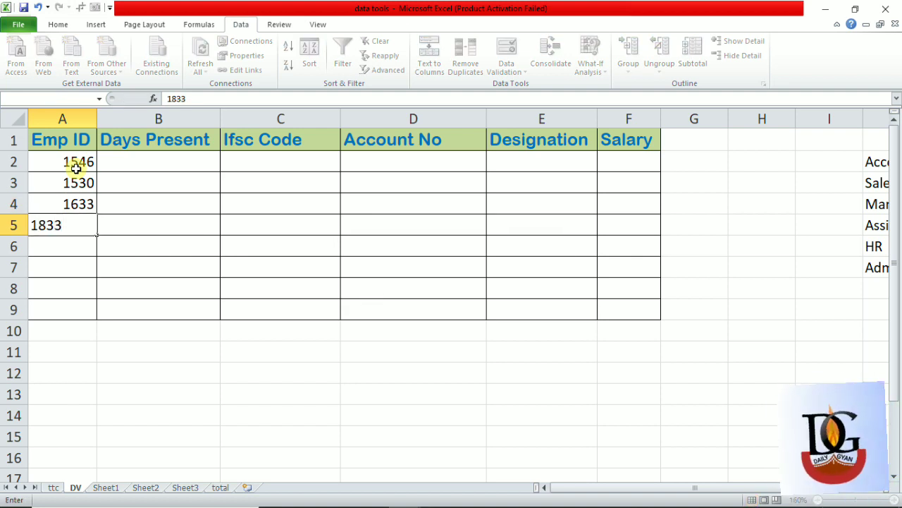
key(Return)
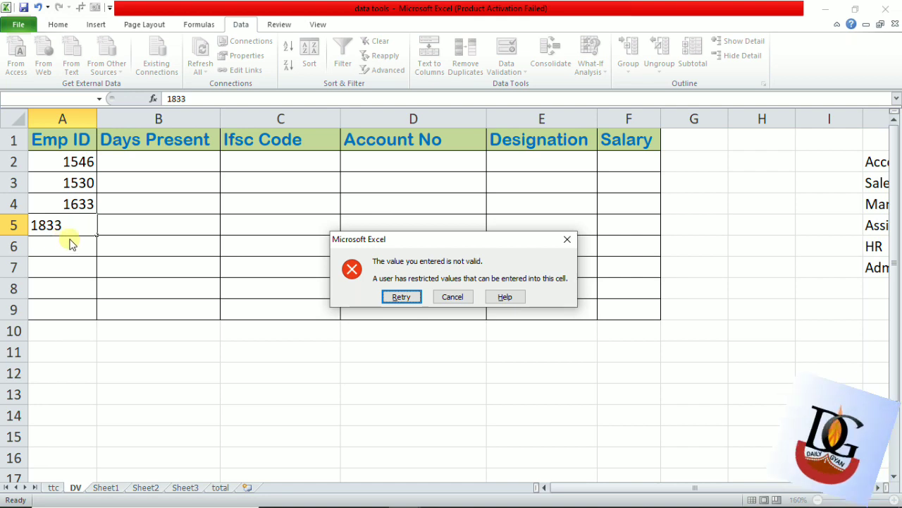
drag(467, 238, 317, 144)
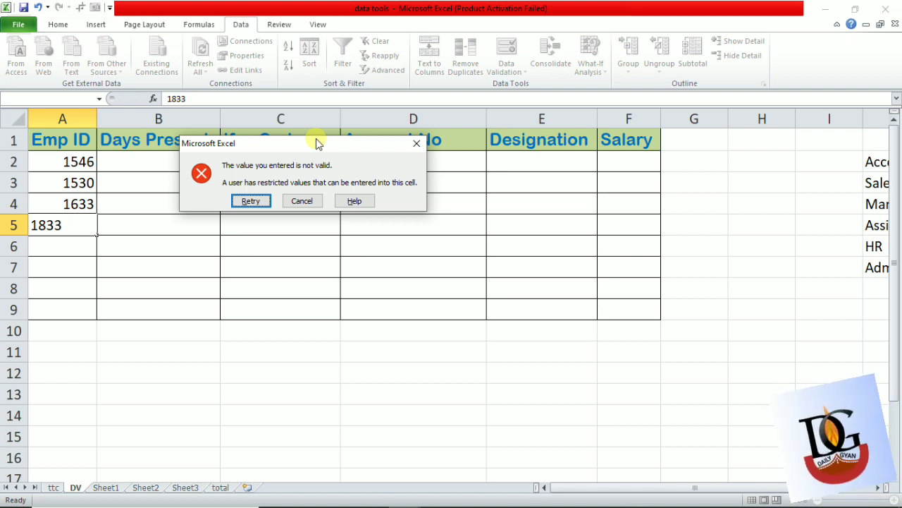
key(Return)
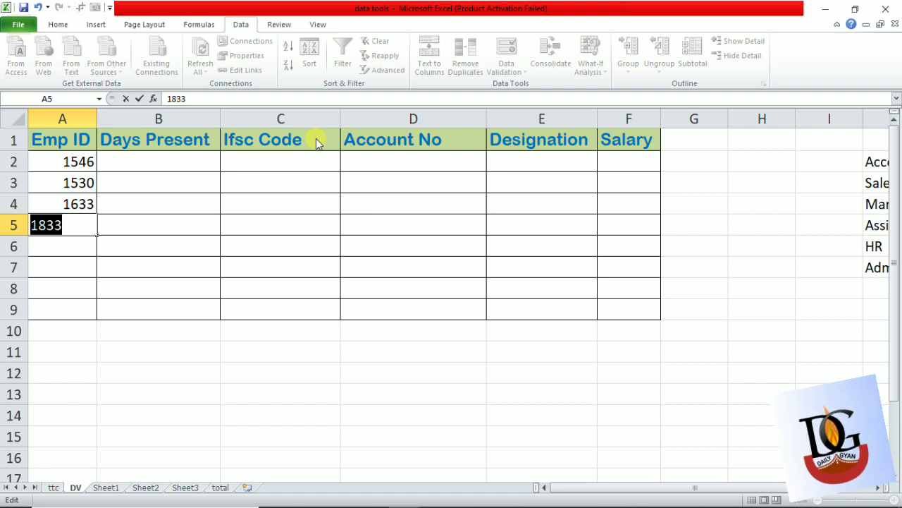
- Replace the entry in A5 with an employee ID inside the allowed range and clear the cell again
text(1633)
key(Return)
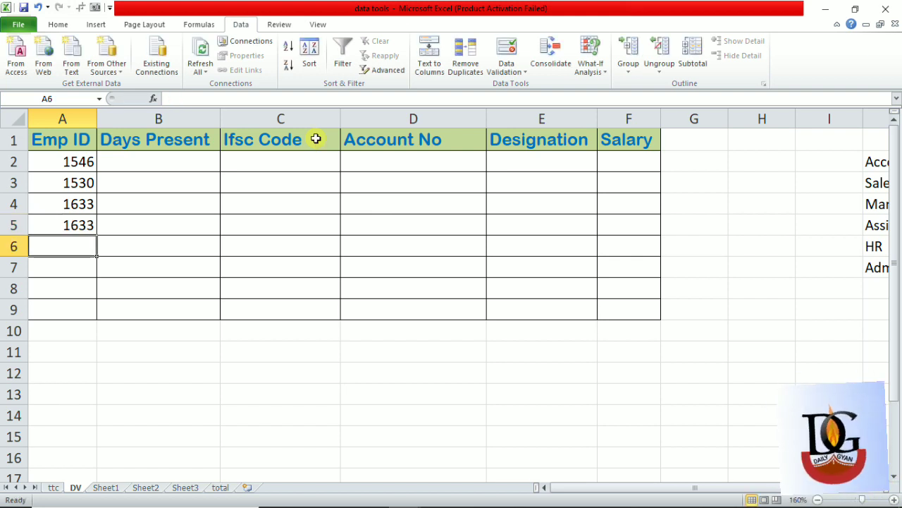
key(Up)
key(Delete)
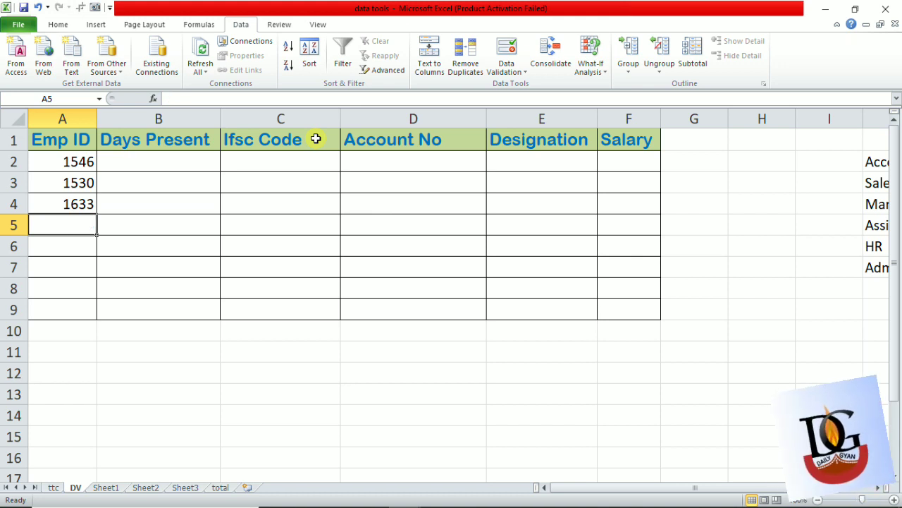
- Start a data validation rule for the Days Present cells B2:B9 that allows whole numbers
key(Right)
key(Up)
key(Up)
key(Up)
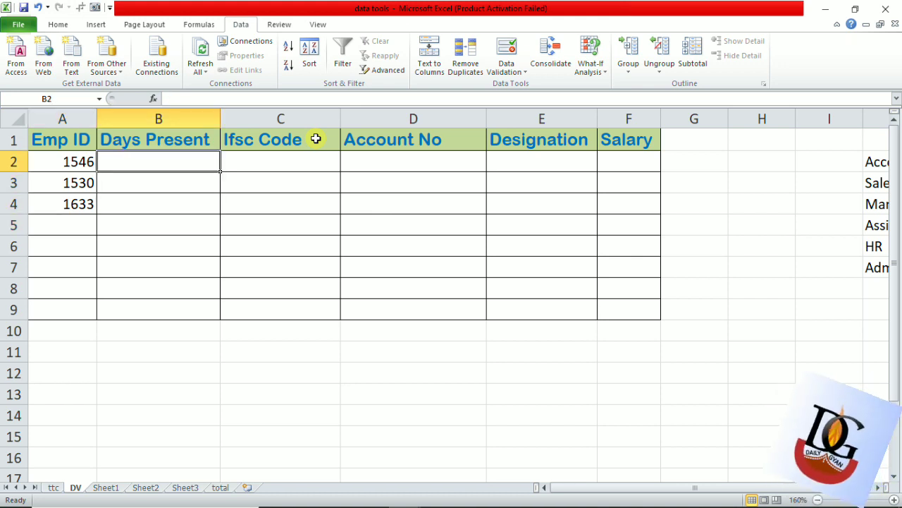
key(shift+Down)
key(shift+Down)
key(shift+Down)
key(shift+Down)
key(shift+Down)
key(shift+Down)
key(shift+Down)
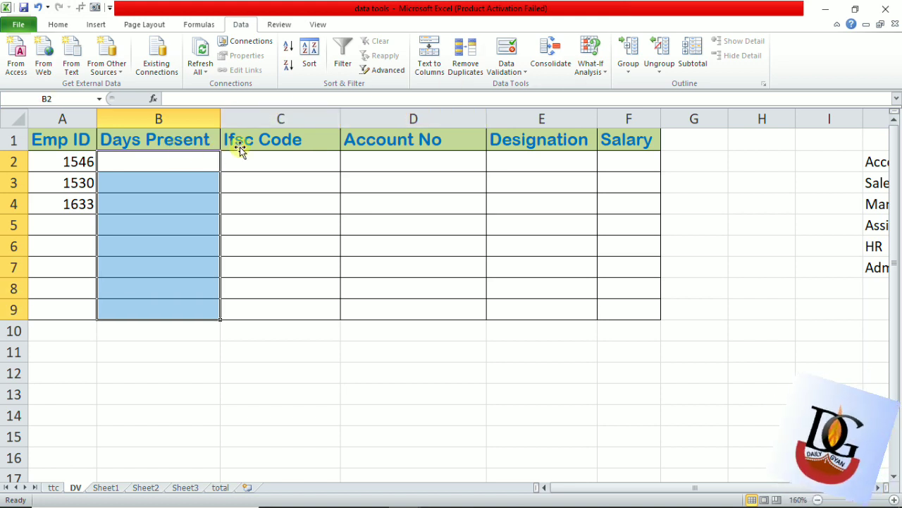
click(507, 48)
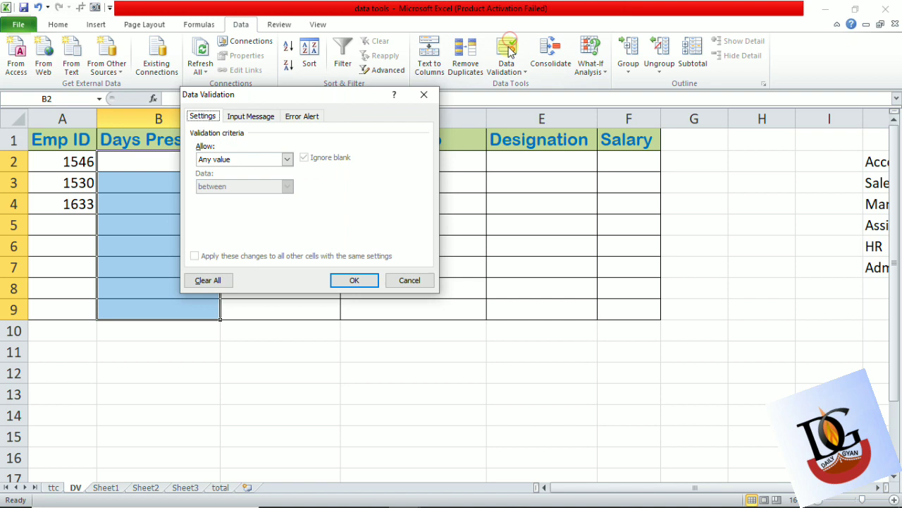
click(282, 160)
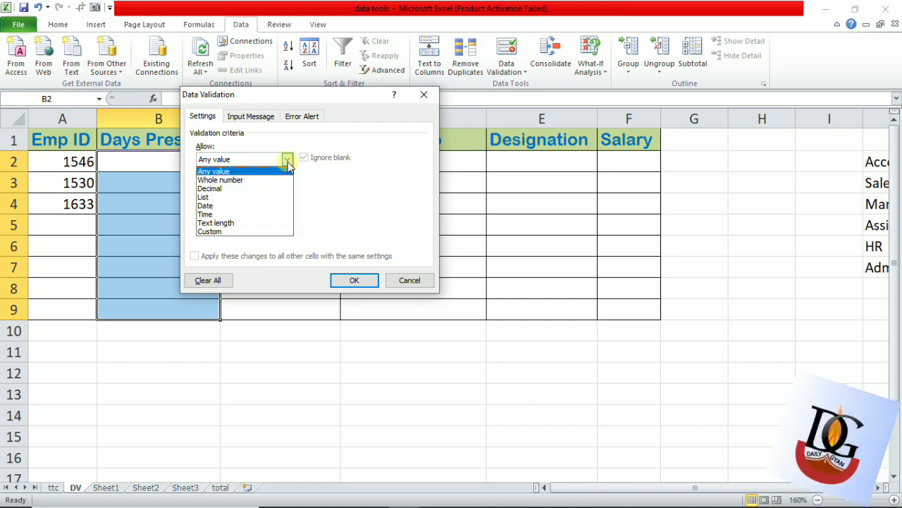
click(255, 180)
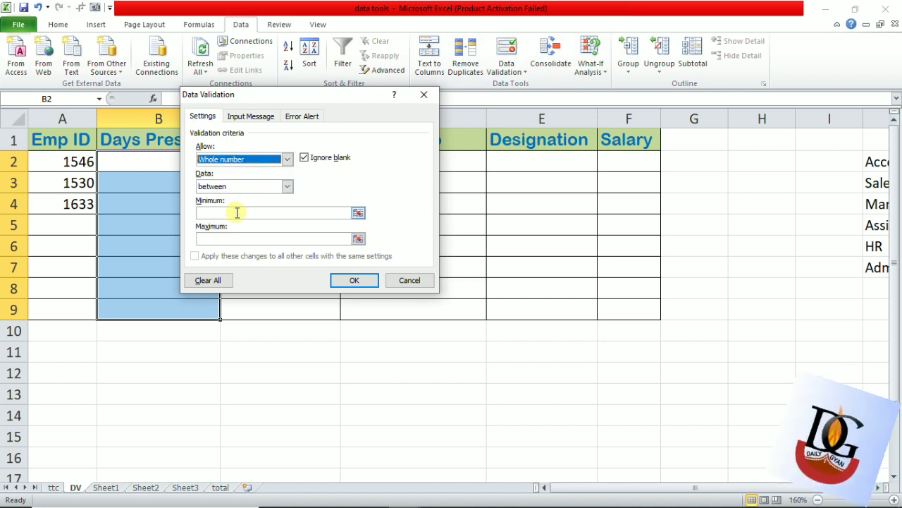
- Set the Days Present rule's minimum to 1, fill in its maximum, and apply the rule
click(236, 212)
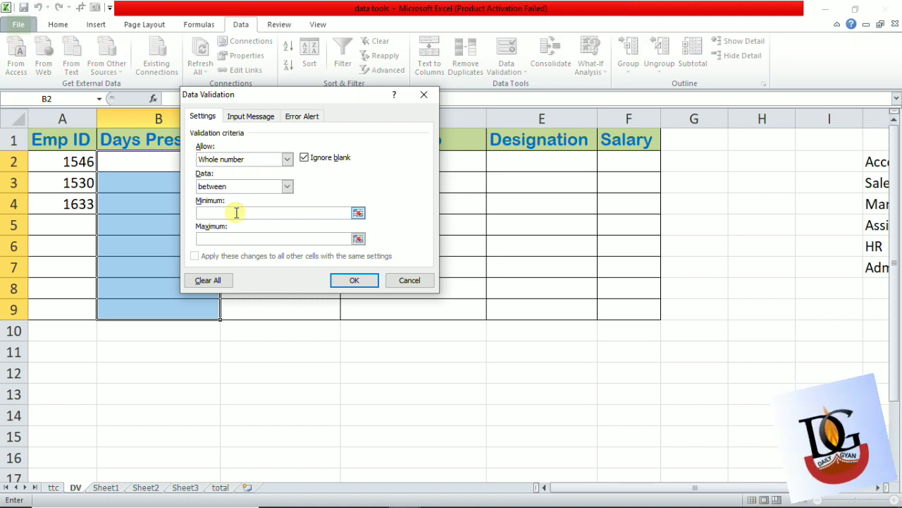
text(1)
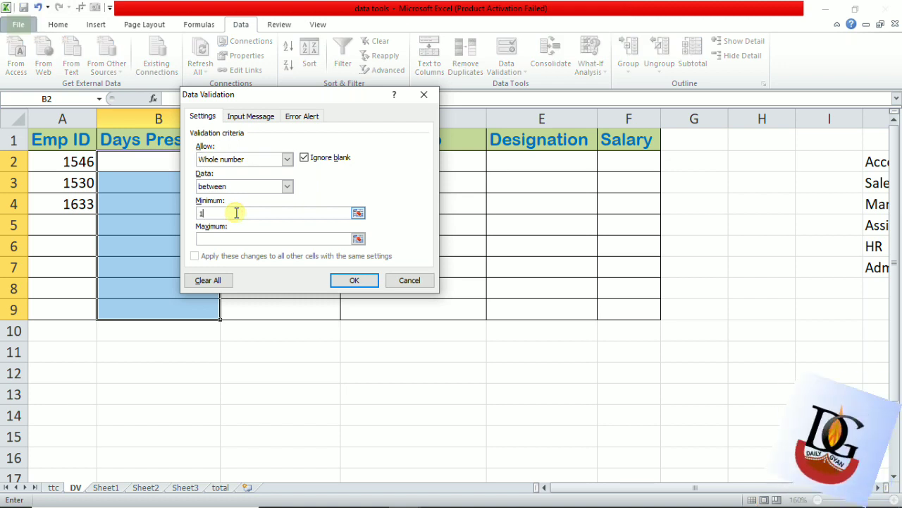
key(Tab)
text(3)
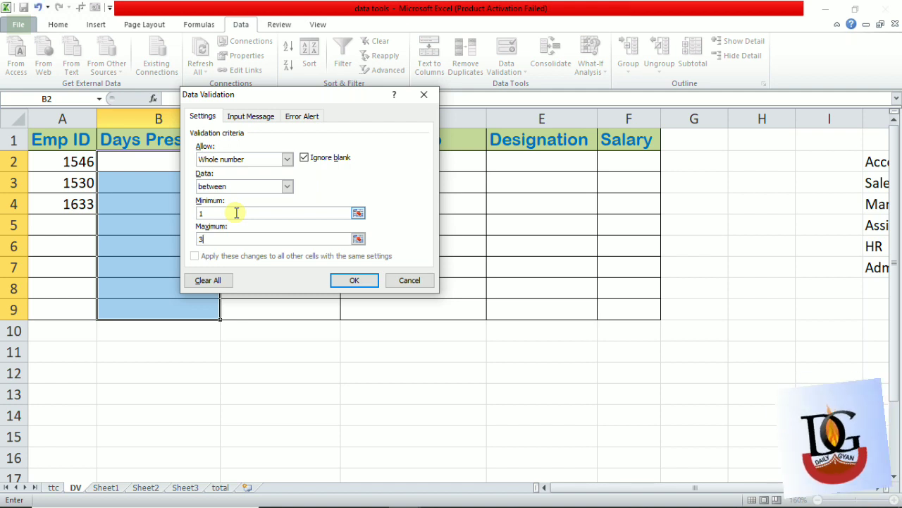
key(Return)
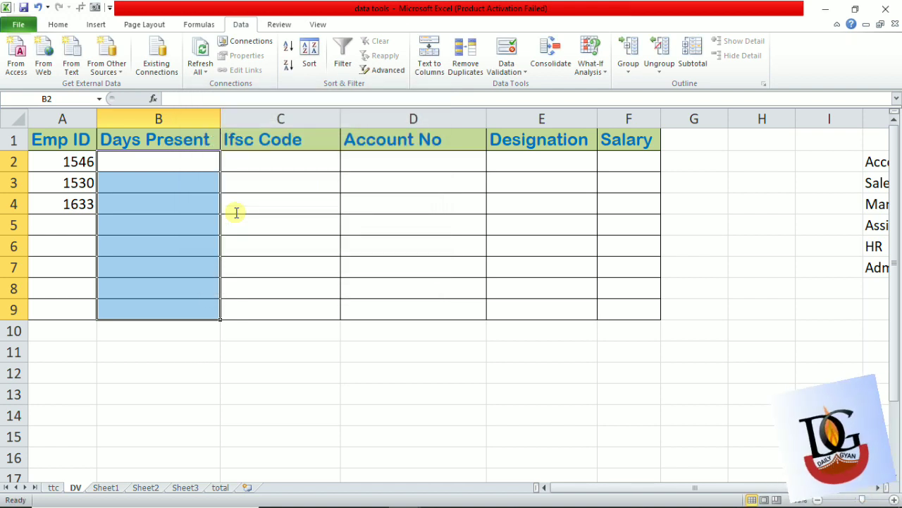
- Enter 4 in cell B2 and 24 in cell B3 under Days Present, removing the stray entry from C2
text(4)
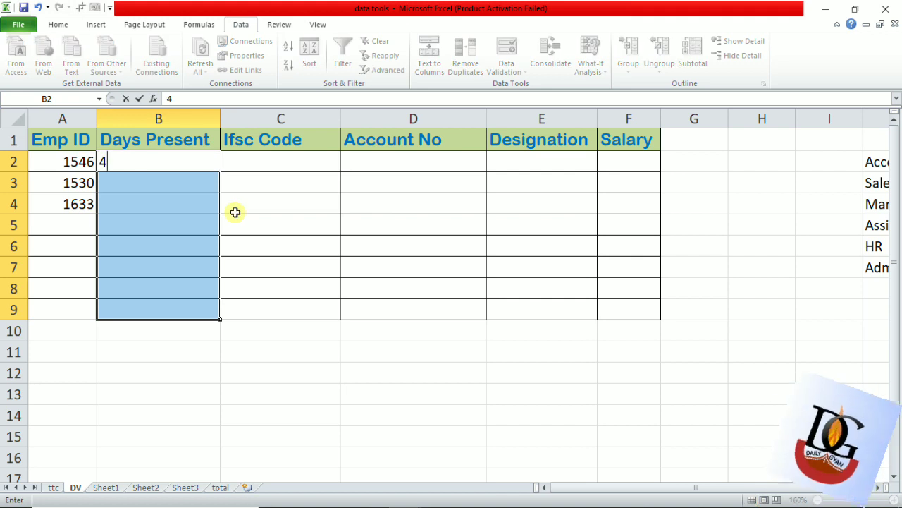
key(Right)
text(6)
key(Left)
key(Right)
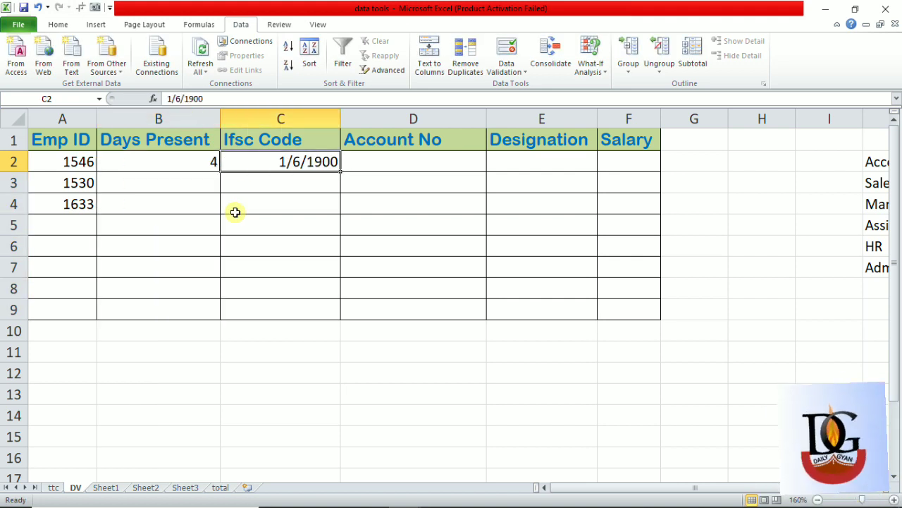
key(Delete)
key(Left)
key(Down)
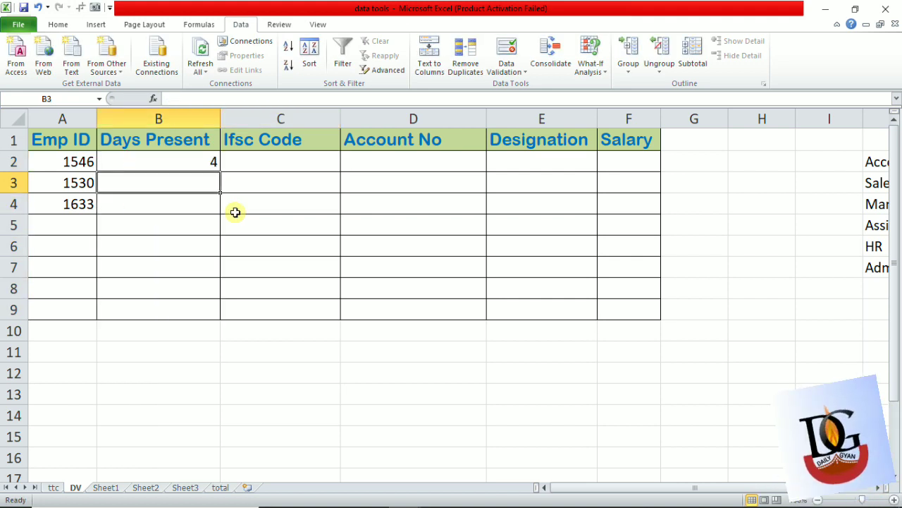
text(24)
click(237, 216)
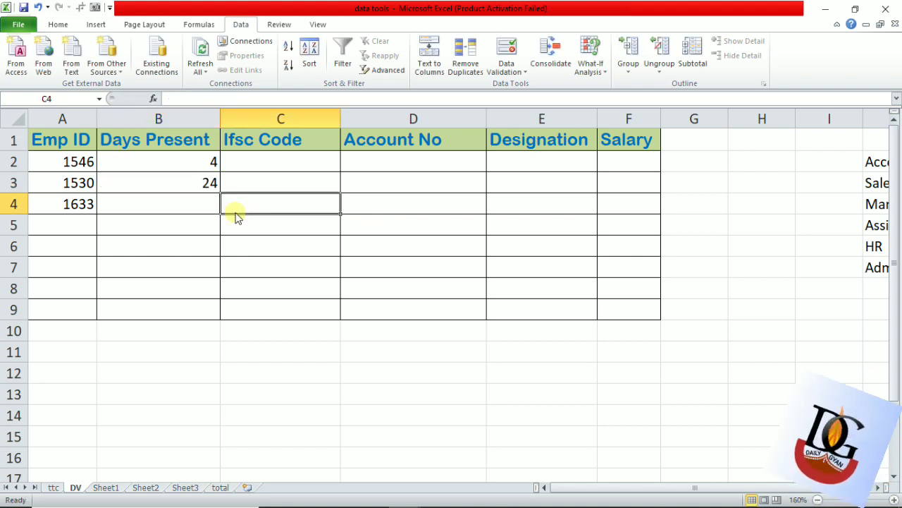
- Try to enter 34 days in cell B4 to test the rule, and choose to retry the entry
key(Left)
text(34)
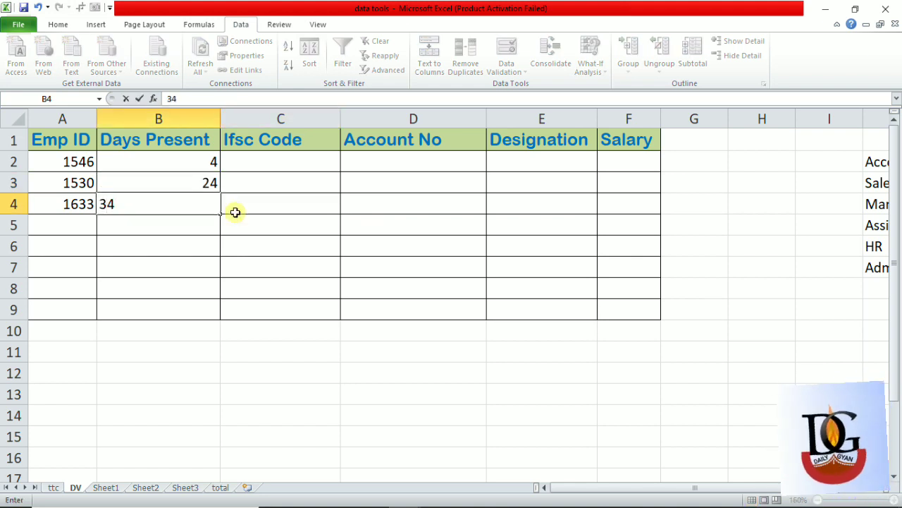
key(Return)
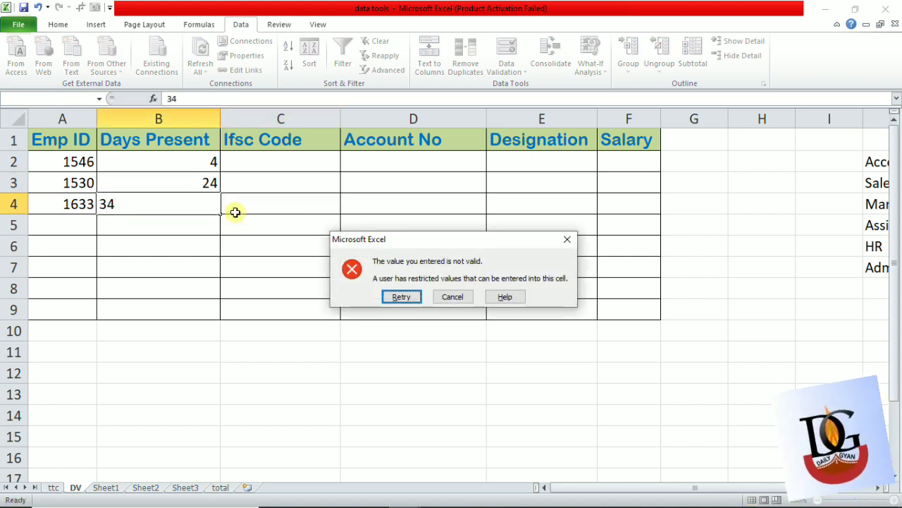
key(Return)
key(End)
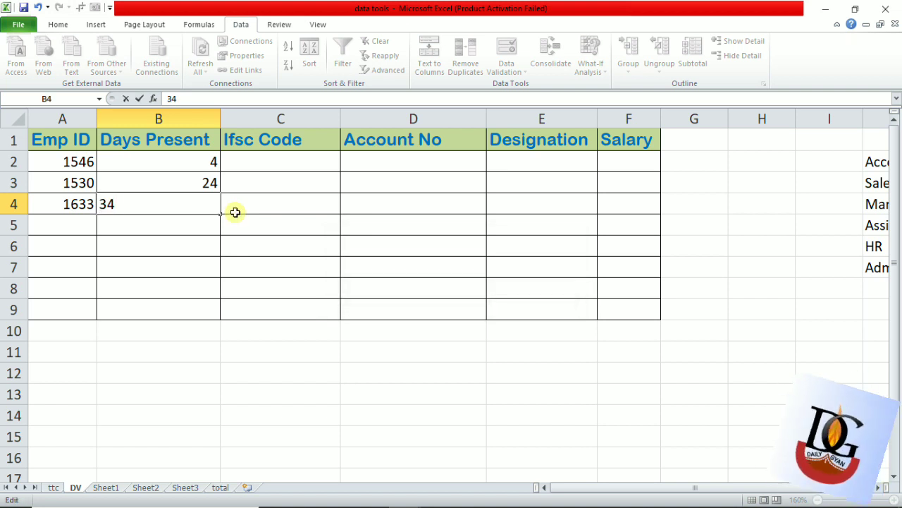
- Correct the Days Present entry in cell B4 to 30
key(BackSpace)
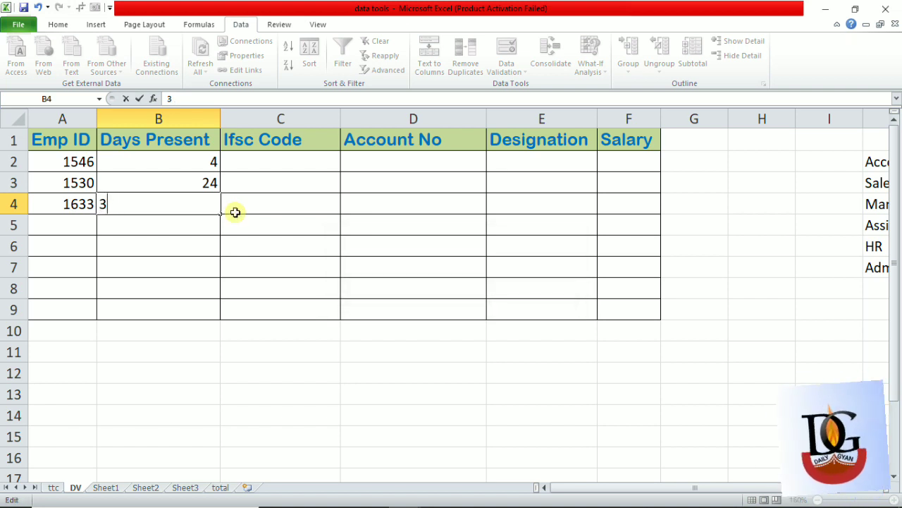
text(0)
key(Return)
key(Up)
key(Up)
key(Up)
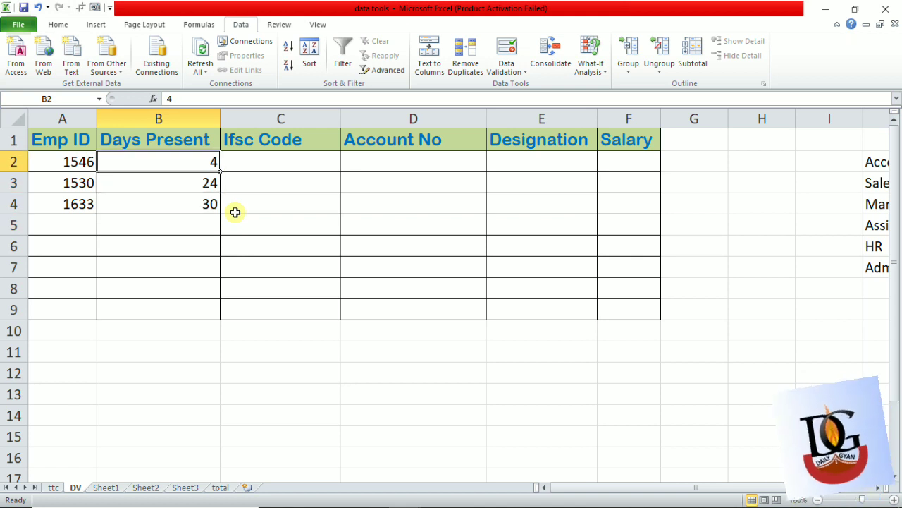
key(Down)
key(Right)
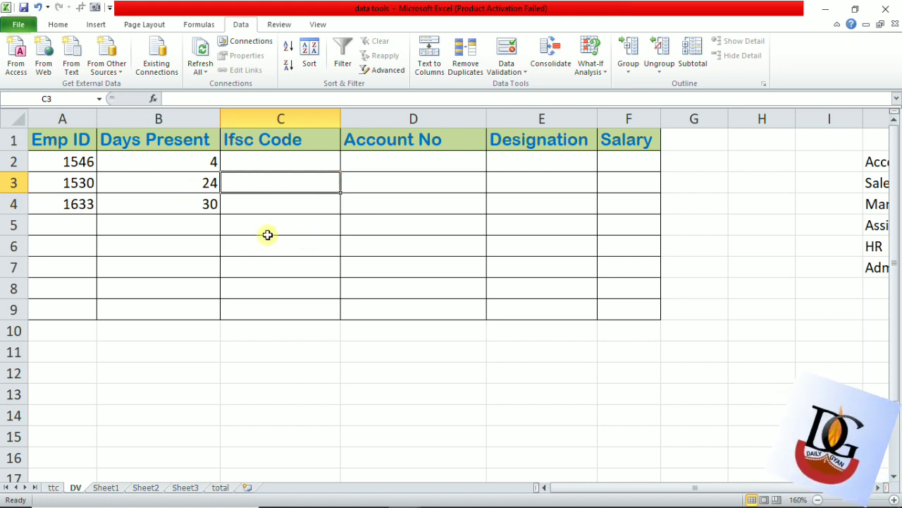
- Select the Ifsc Code cells C2:C9 and clear all of their data validation settings
drag(249, 161, 262, 311)
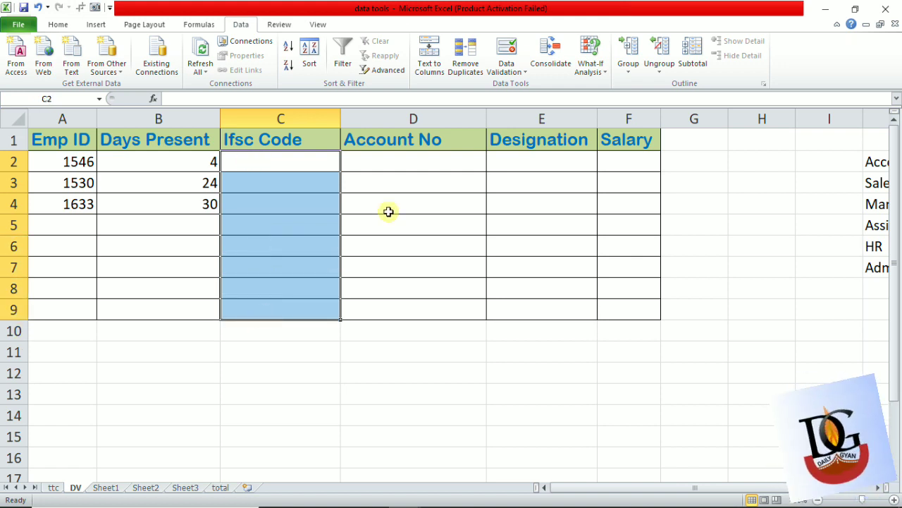
click(431, 63)
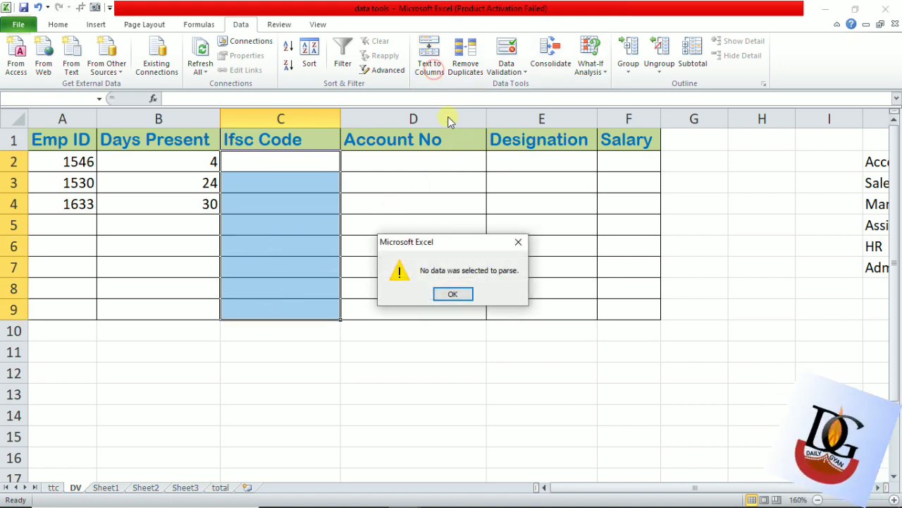
click(518, 242)
click(506, 48)
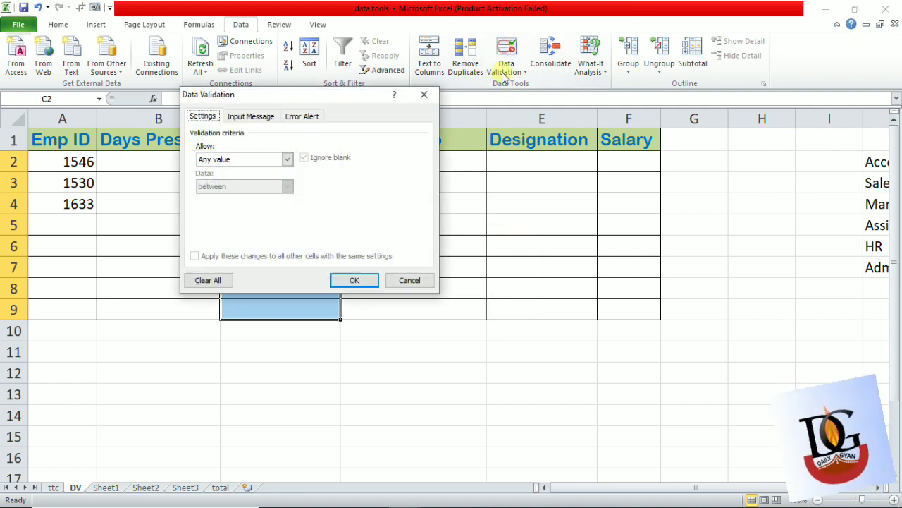
click(195, 280)
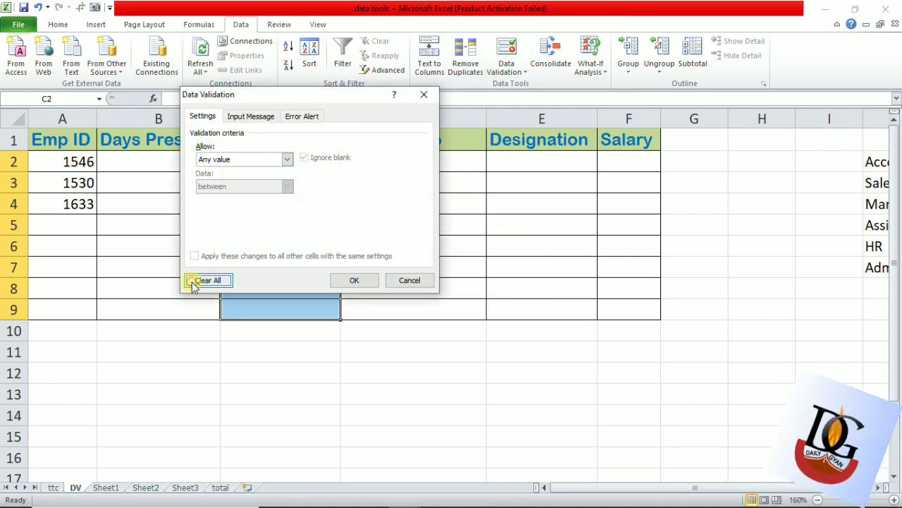
click(357, 282)
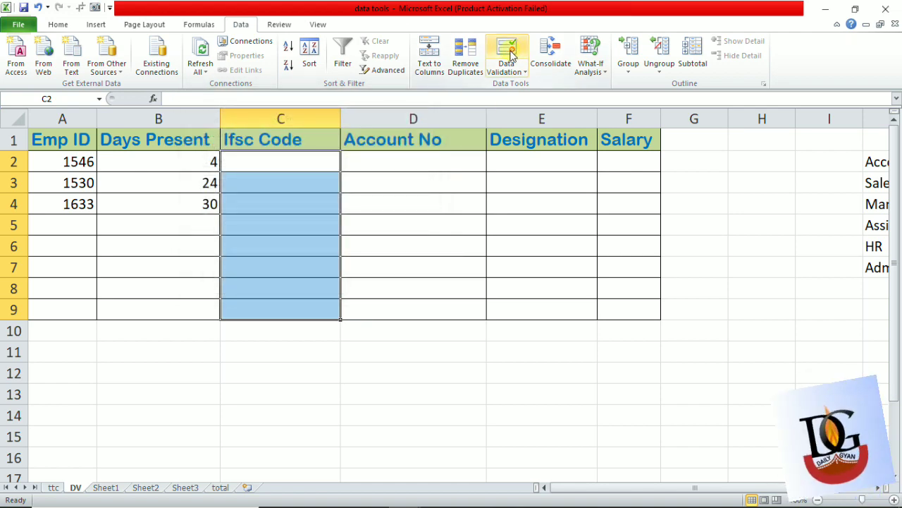
- Apply a data validation rule to the Ifsc Code cells C2:C9 that requires a text length equal to 11
click(512, 57)
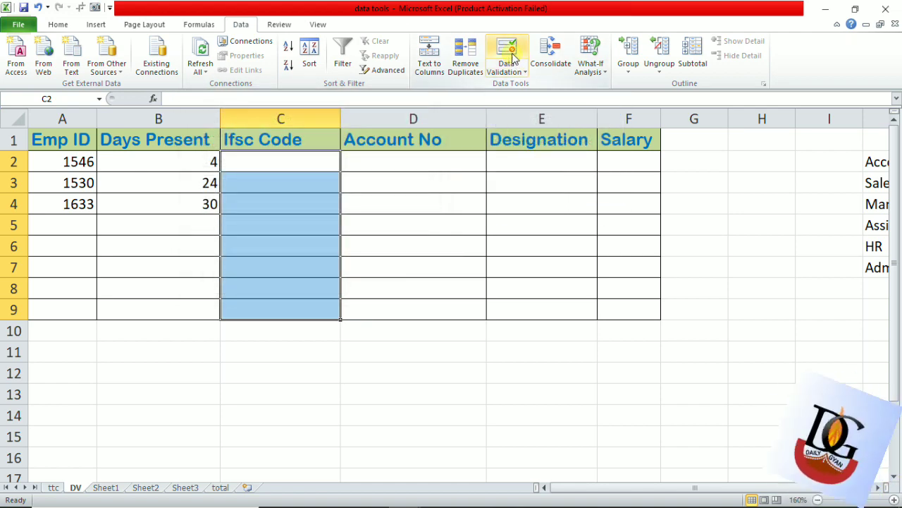
click(512, 57)
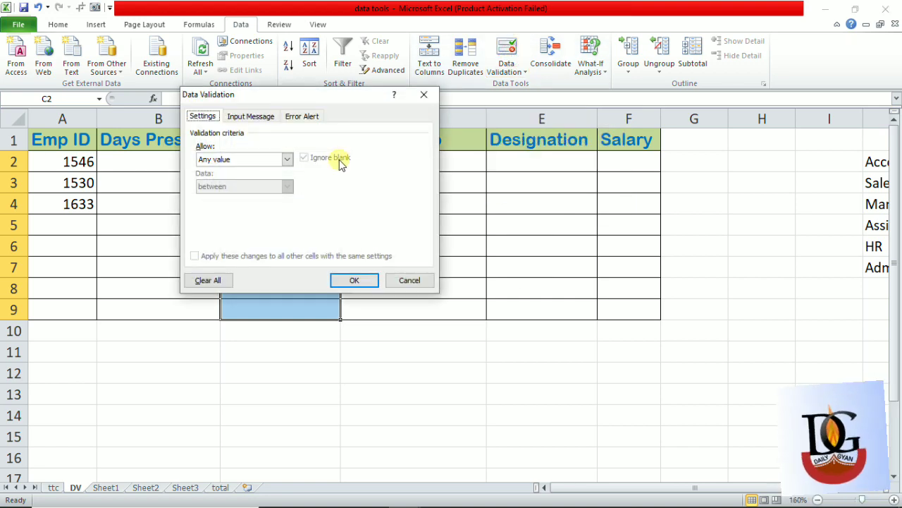
click(289, 160)
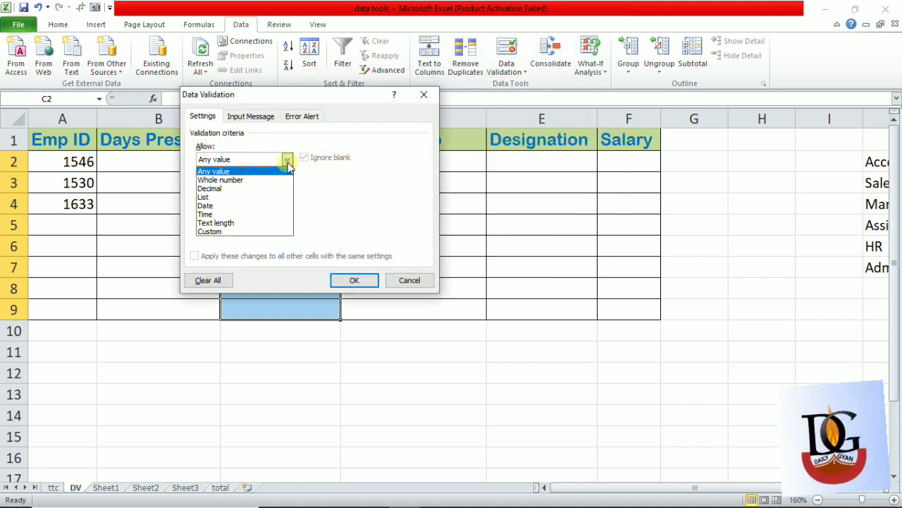
click(242, 222)
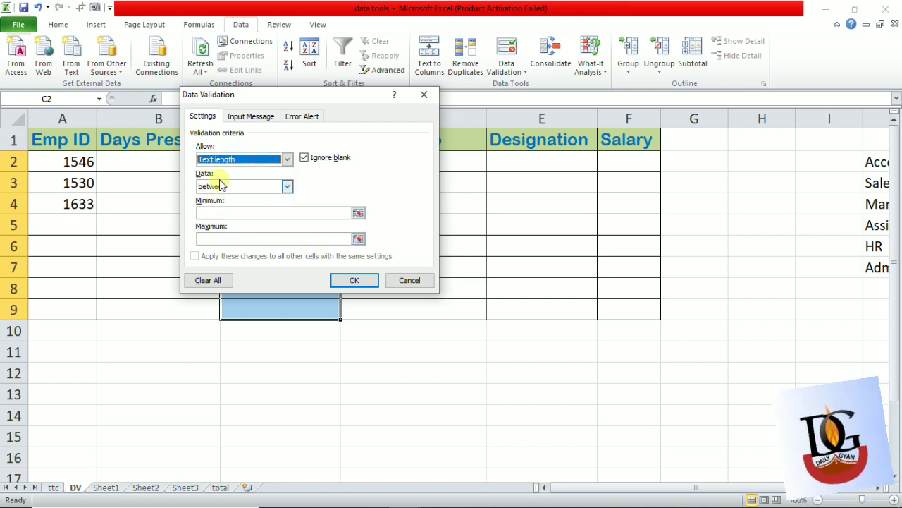
click(289, 186)
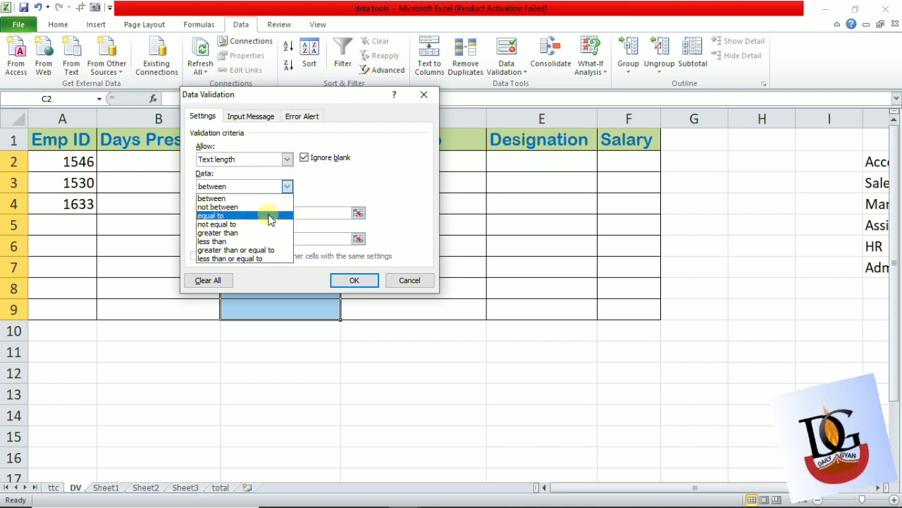
click(275, 215)
click(261, 215)
text(11)
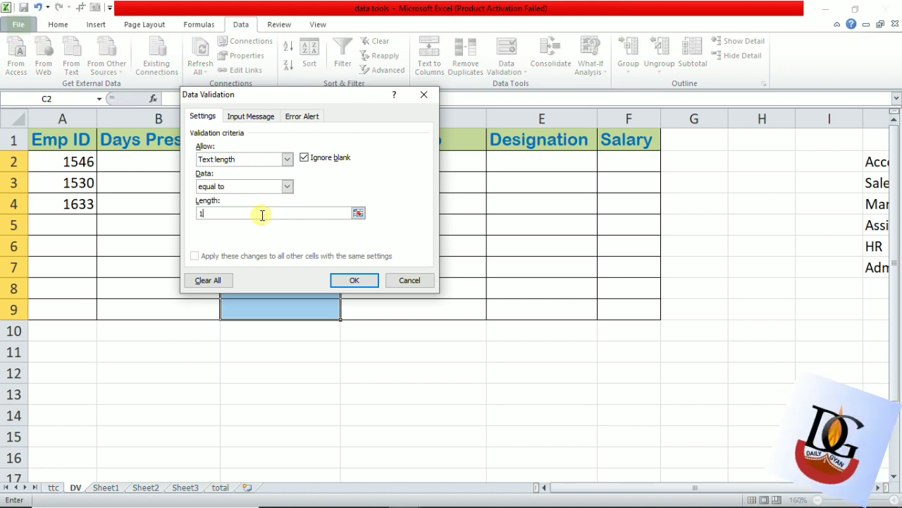
click(354, 281)
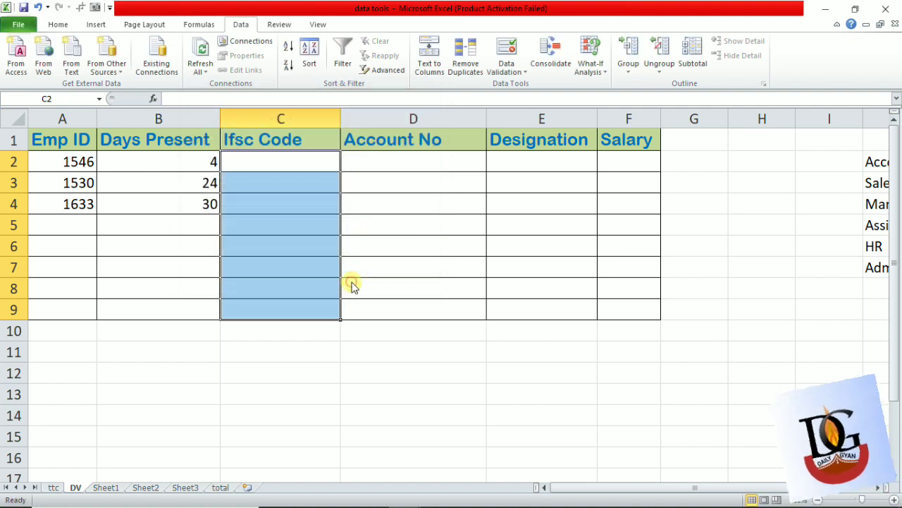
- Enter the IFSC code HDFC0000043 in cell C2
key(Up)
key(Down)
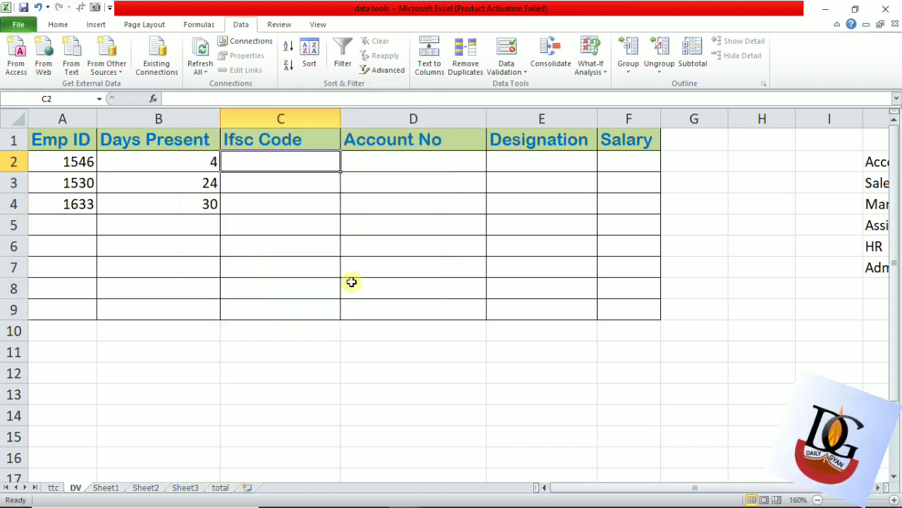
text(hdff)
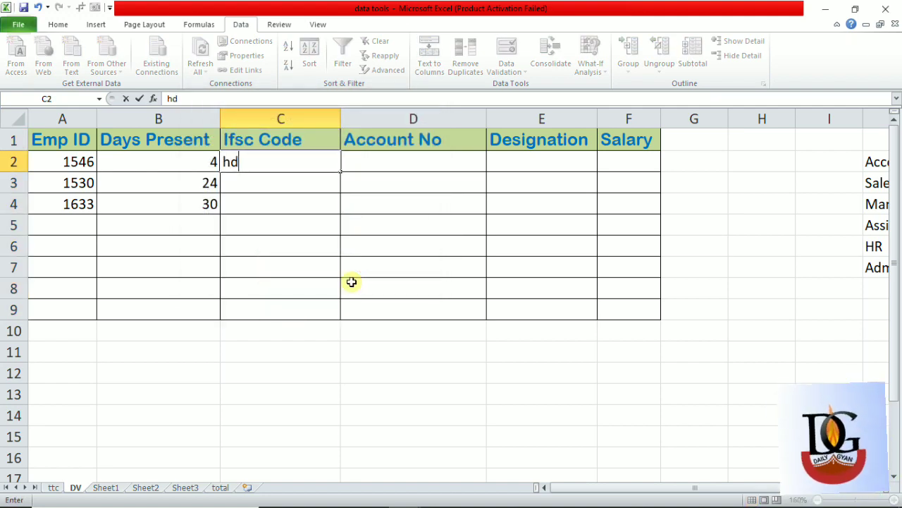
key(BackSpace)
key(BackSpace)
key(BackSpace)
key(BackSpace)
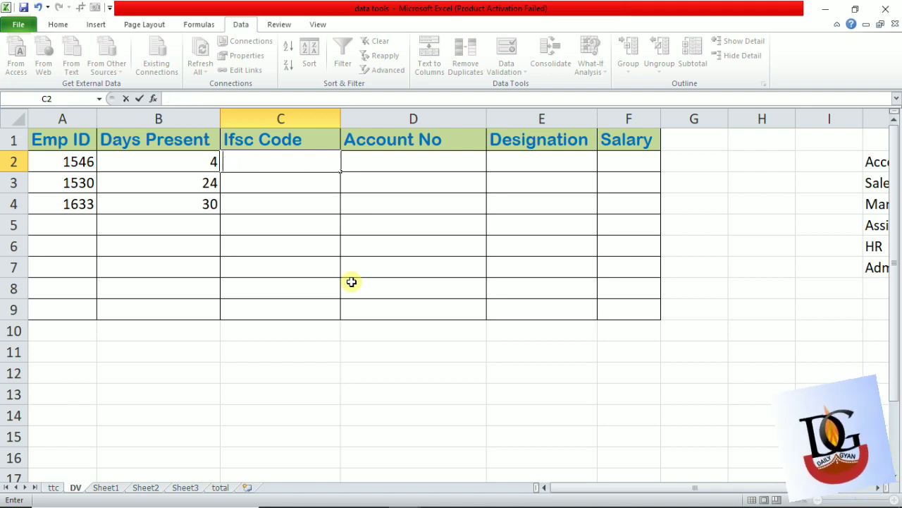
text(HDFC000)
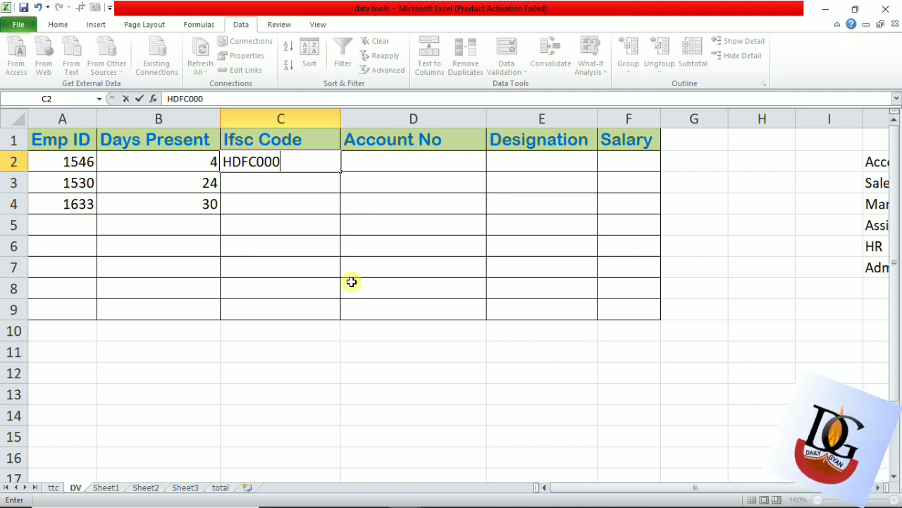
text(0043)
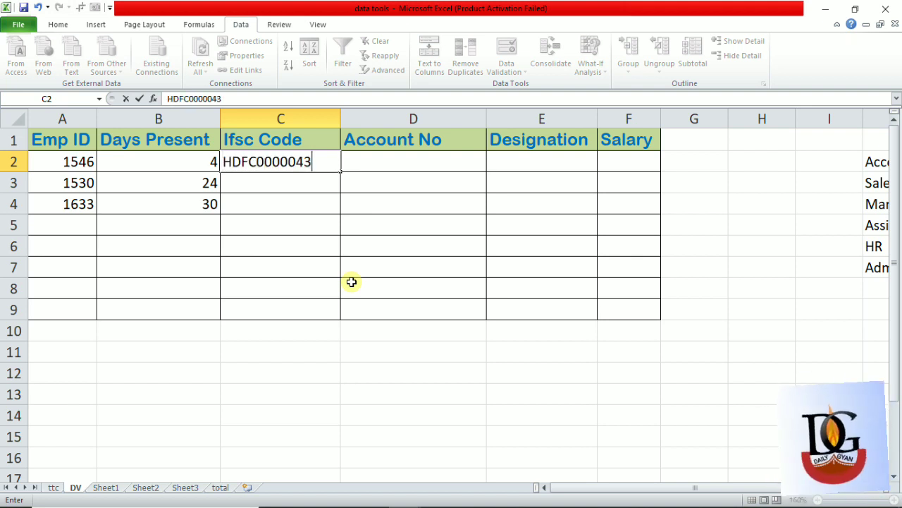
key(Return)
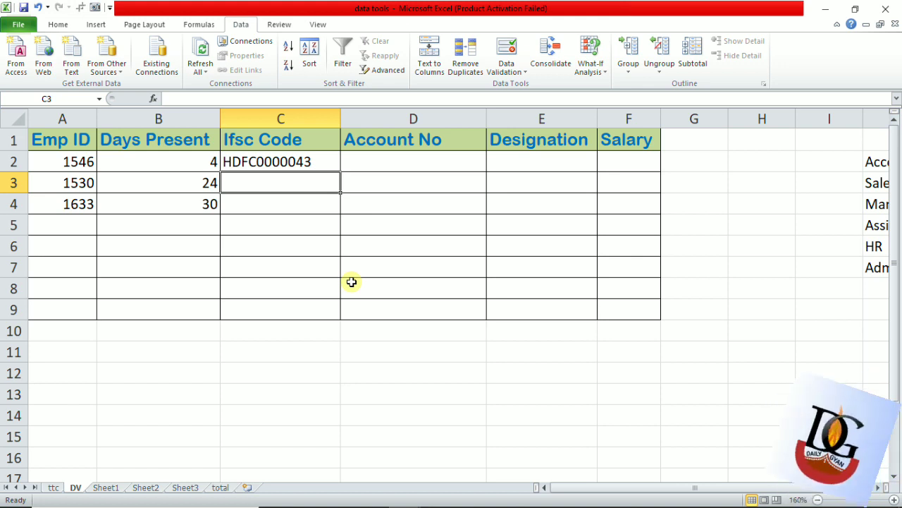
- Test the text length rule by trying to enter the IFSC code BKID00000022 in cell C3
text(BKID)
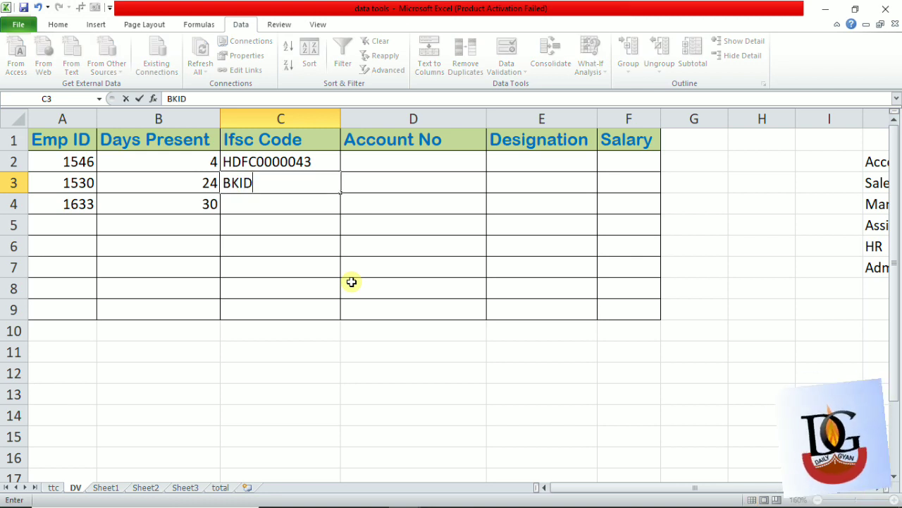
text(000000)
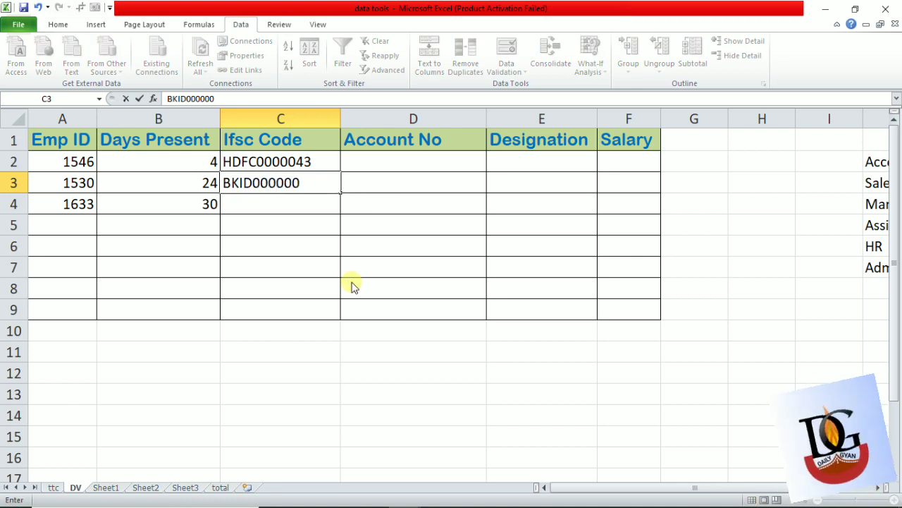
text(22)
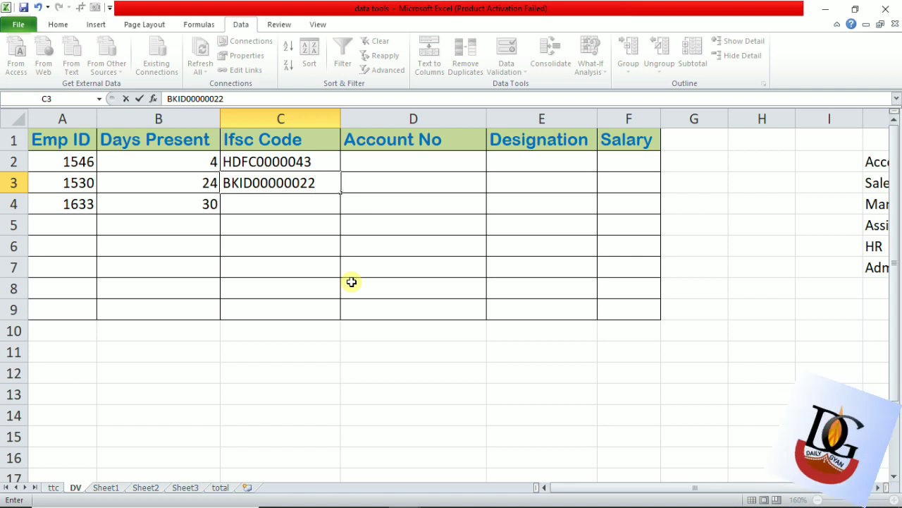
key(Return)
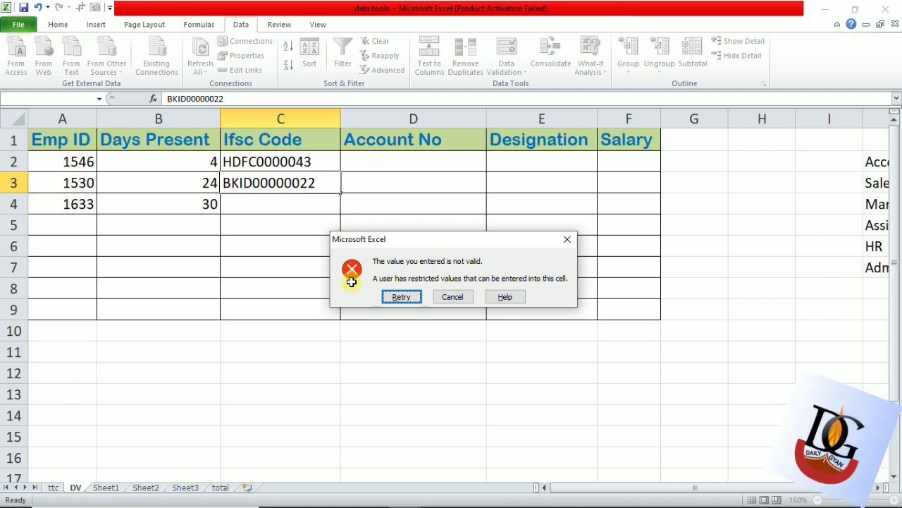
key(Escape)
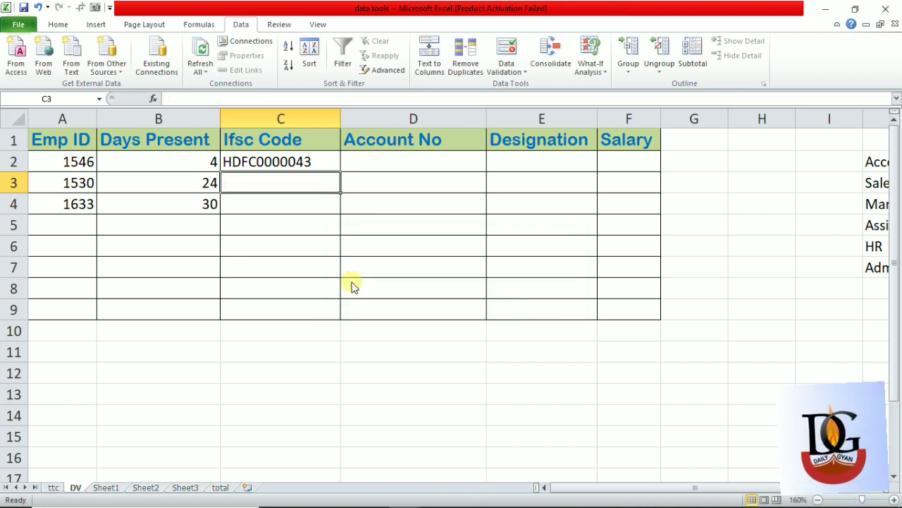
- Enter the IFSC code BKID0000022 in cell C3
text(BKID)
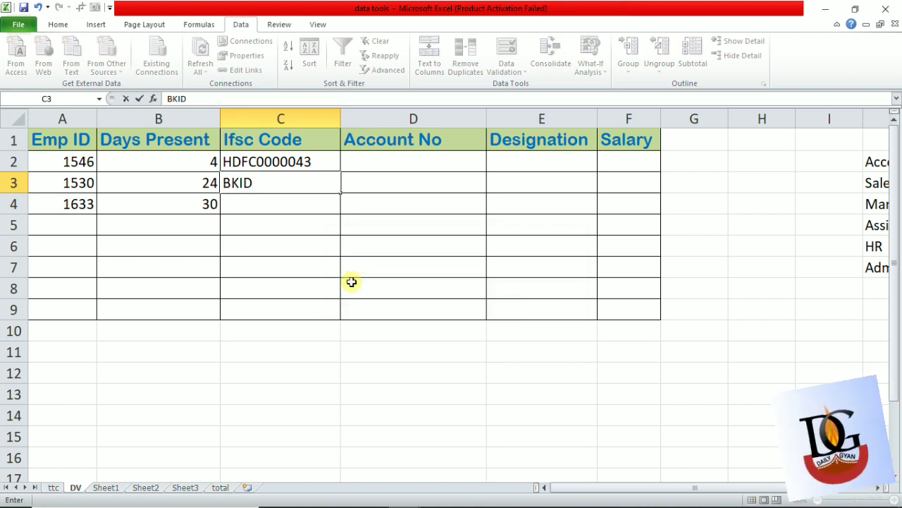
text(0000022)
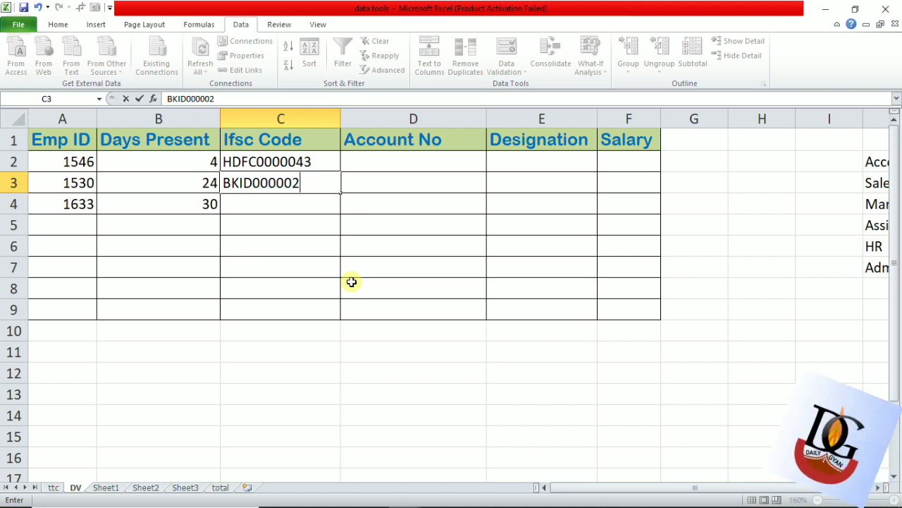
key(Return)
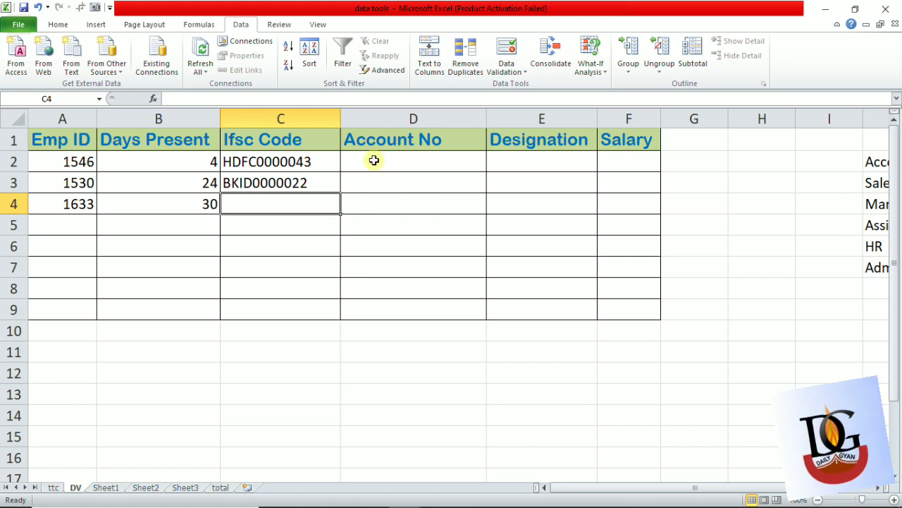
- Apply a data validation rule to the Account No cells D2:D9 that allows whole numbers between 10 and 16
drag(401, 161, 418, 304)
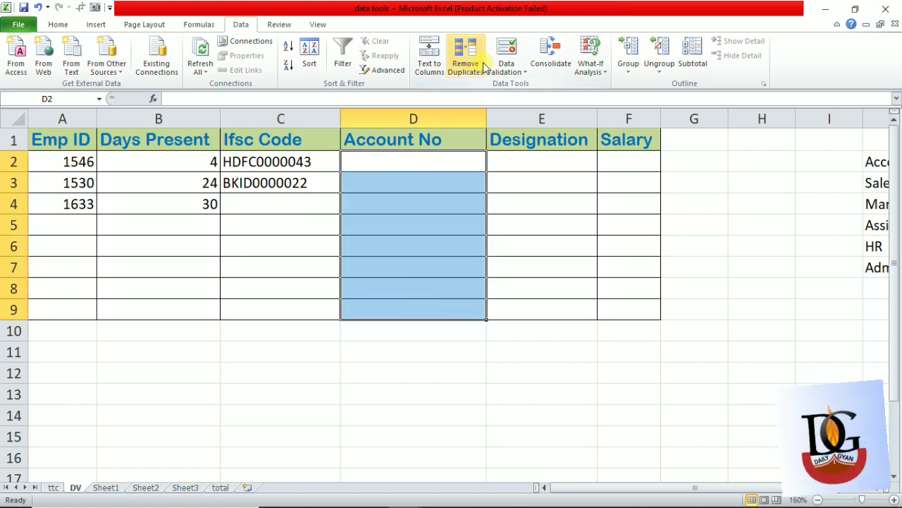
click(507, 46)
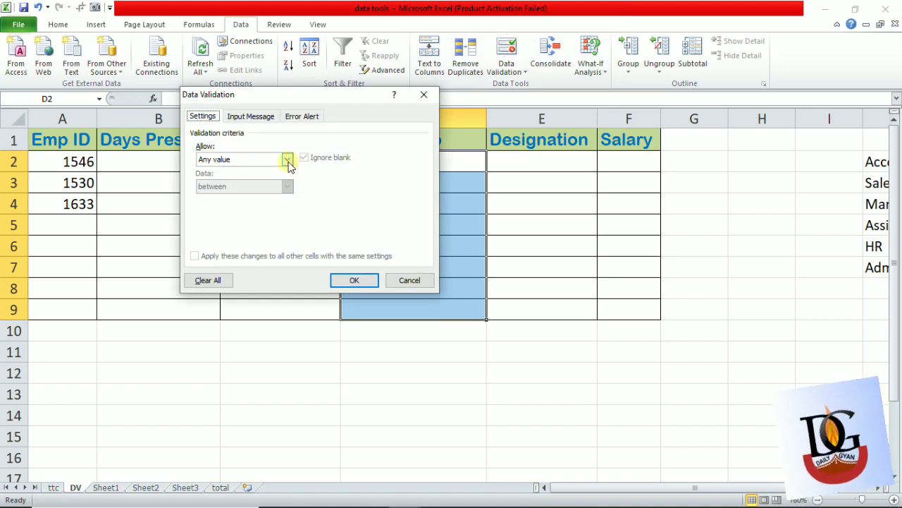
click(287, 159)
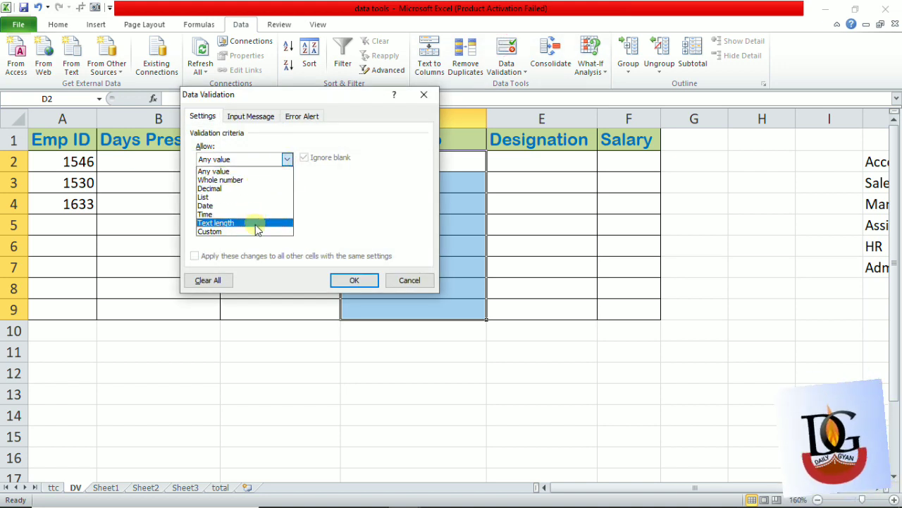
click(235, 189)
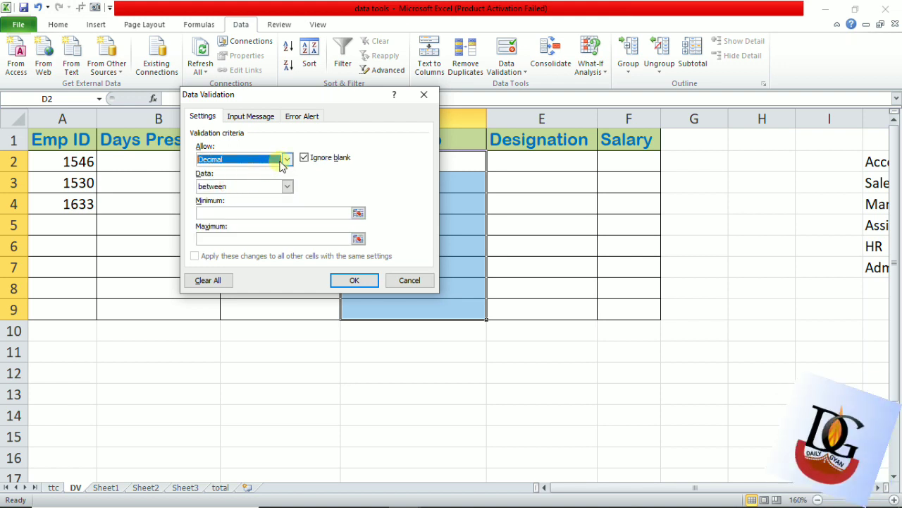
click(285, 161)
click(242, 180)
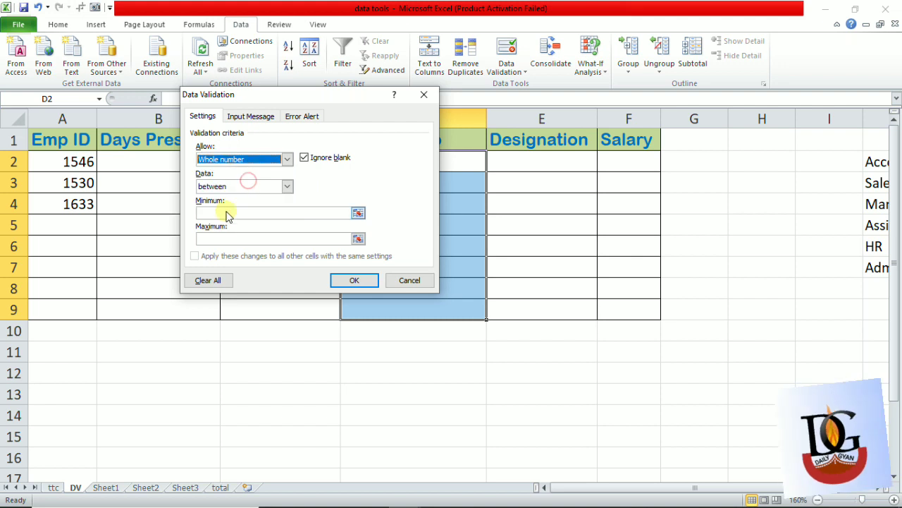
click(221, 213)
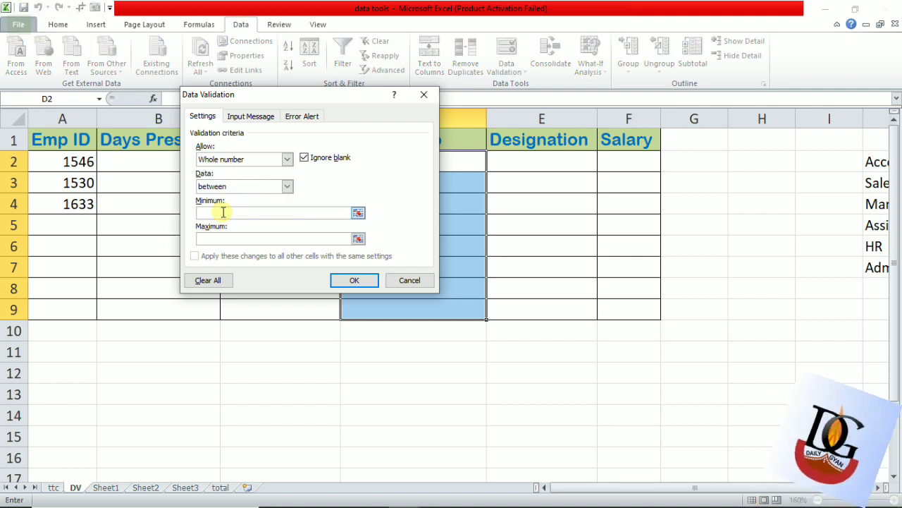
text(10)
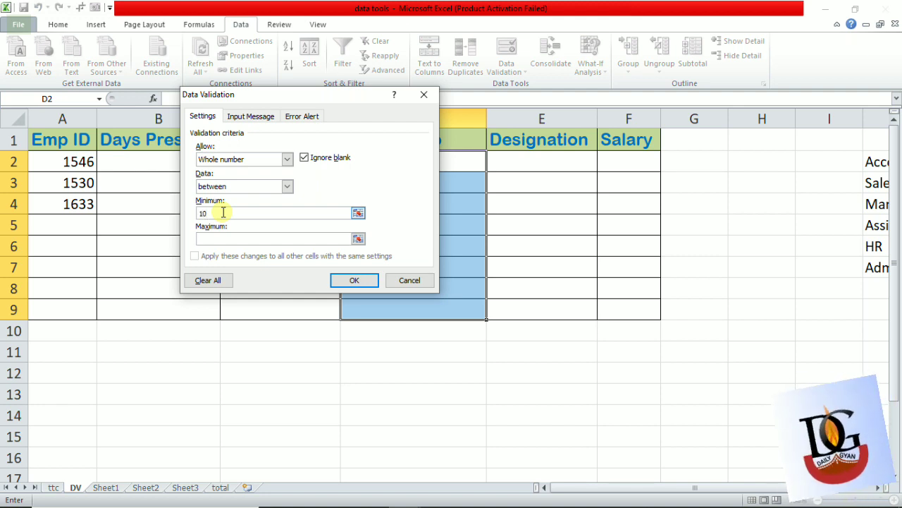
key(Tab)
text(1)
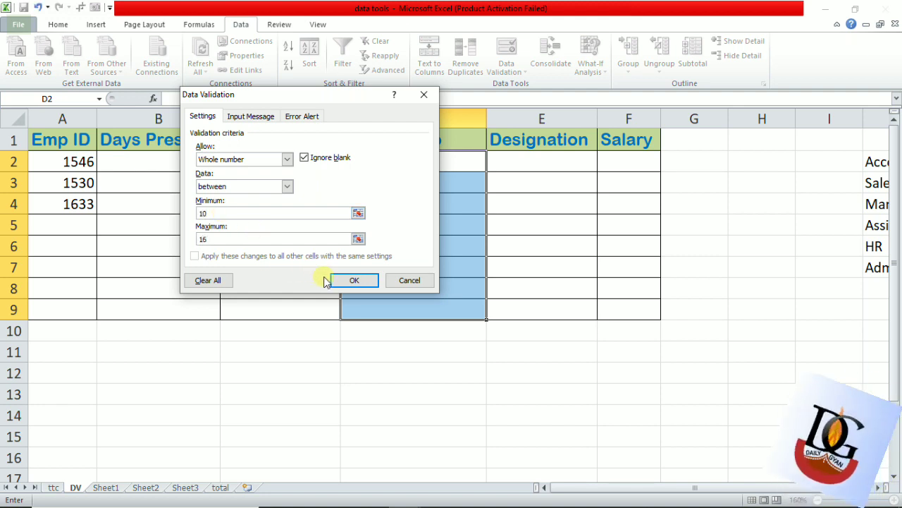
click(354, 282)
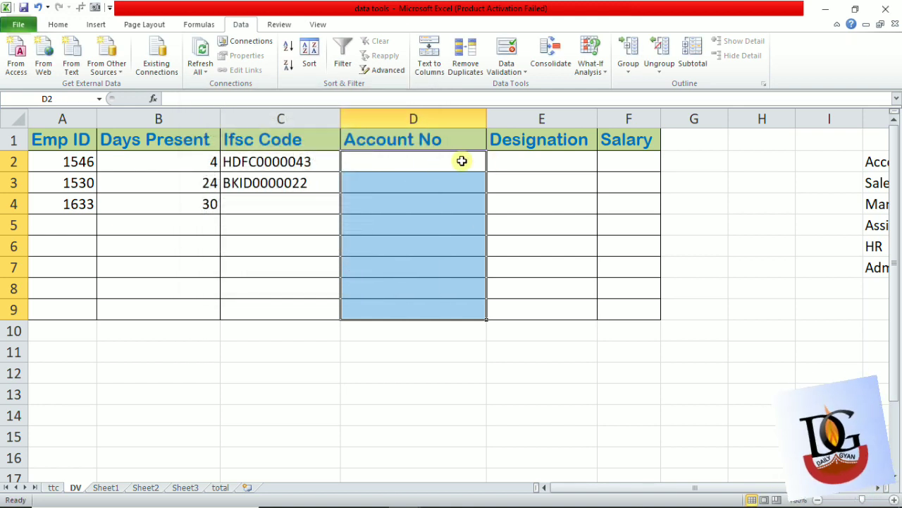
- Try to apply a List validation rule without a source to the Designation cells E2:E9, and cancel it
click(529, 162)
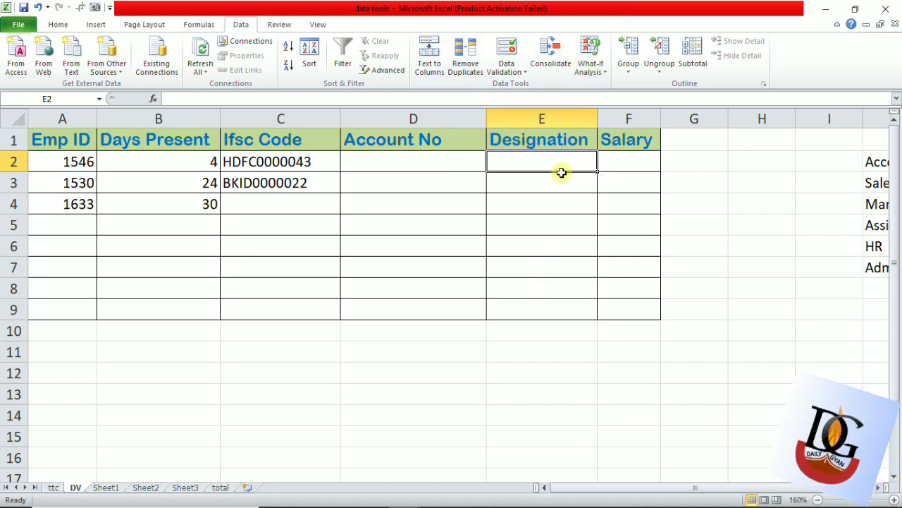
drag(554, 161, 543, 306)
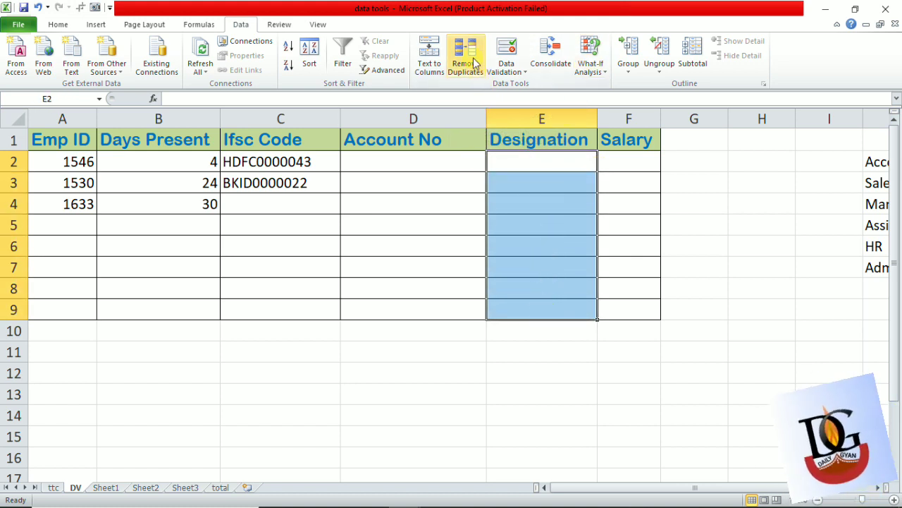
click(496, 55)
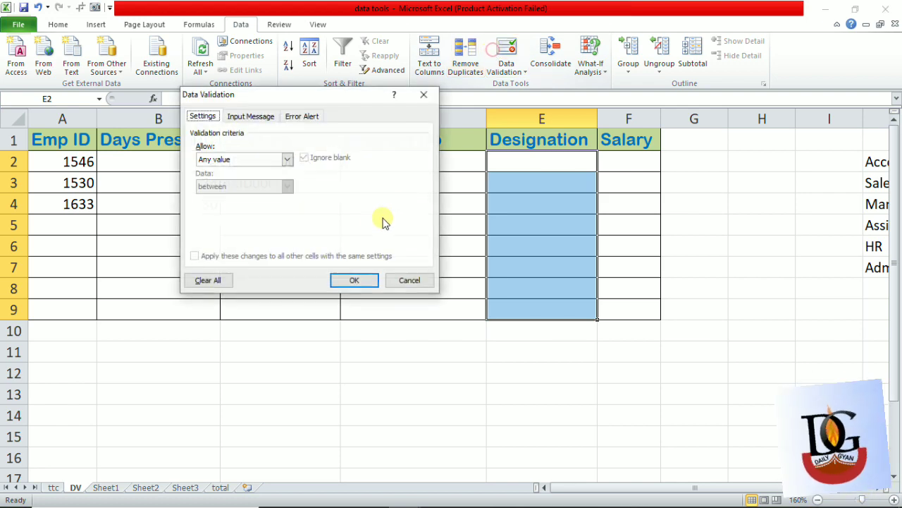
click(288, 158)
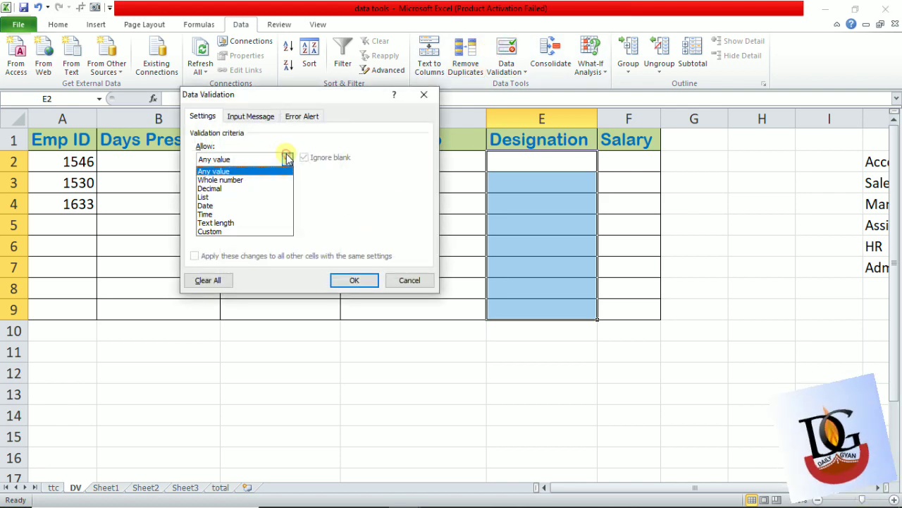
click(246, 199)
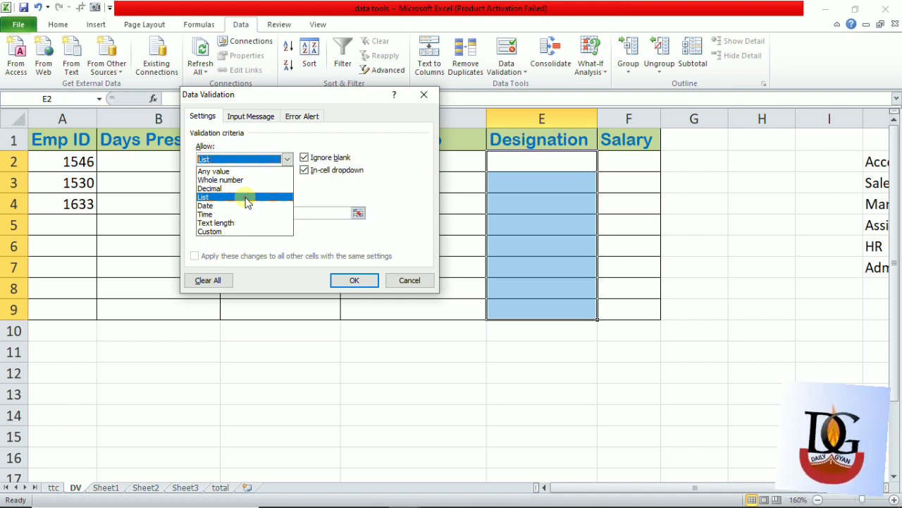
click(355, 280)
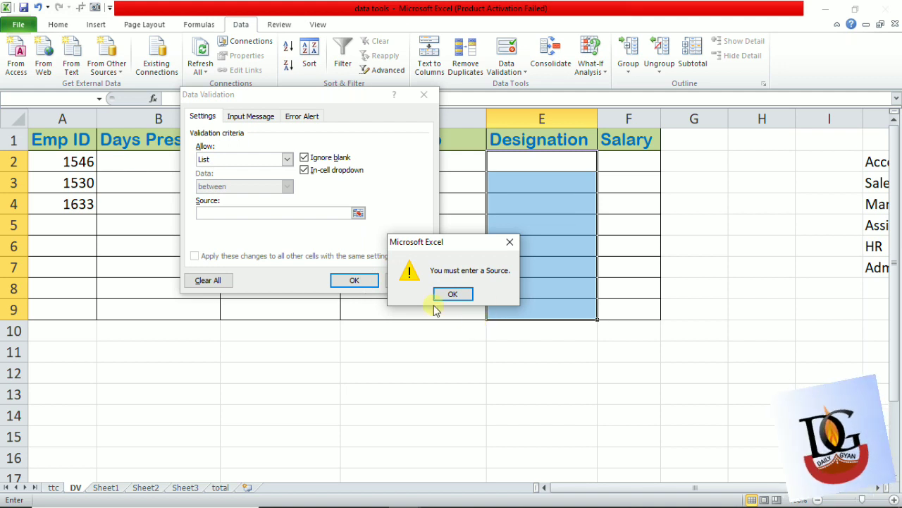
click(453, 294)
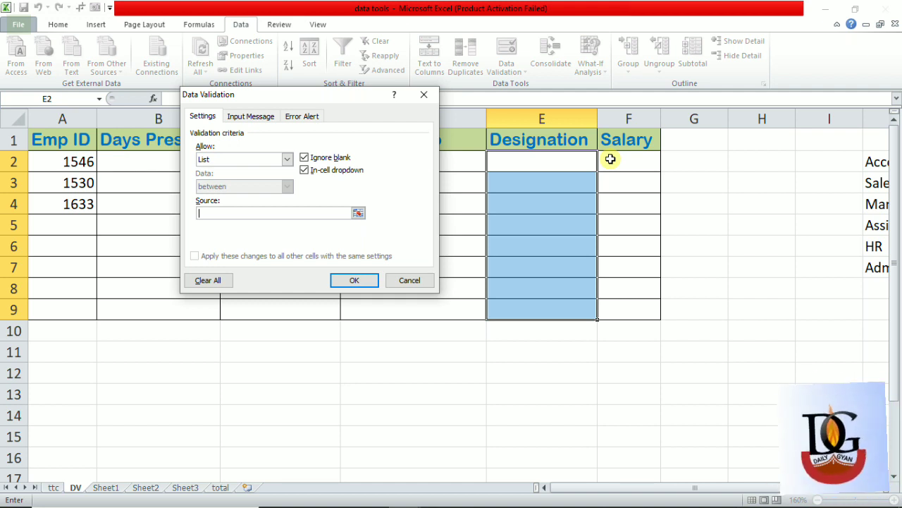
key(Escape)
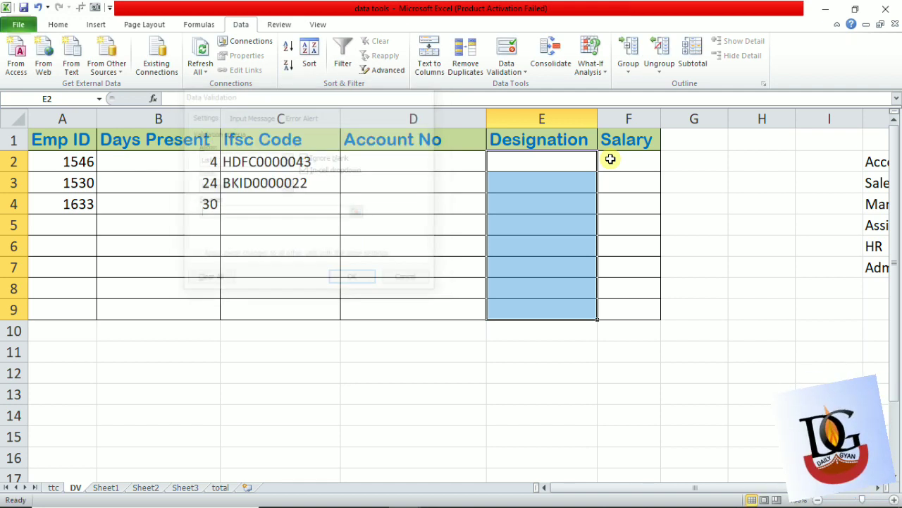
- Enter HR in the Designation cell E2 as a trial and delete the entry
key(Up)
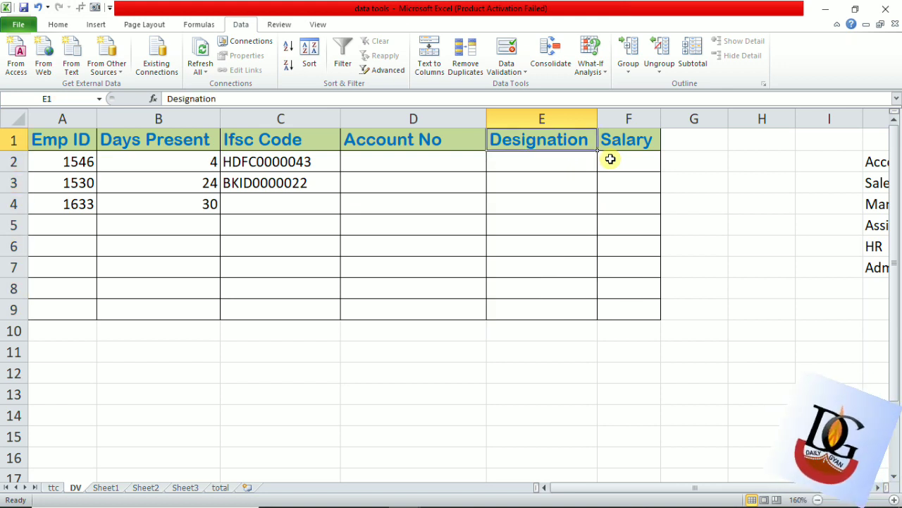
key(Down)
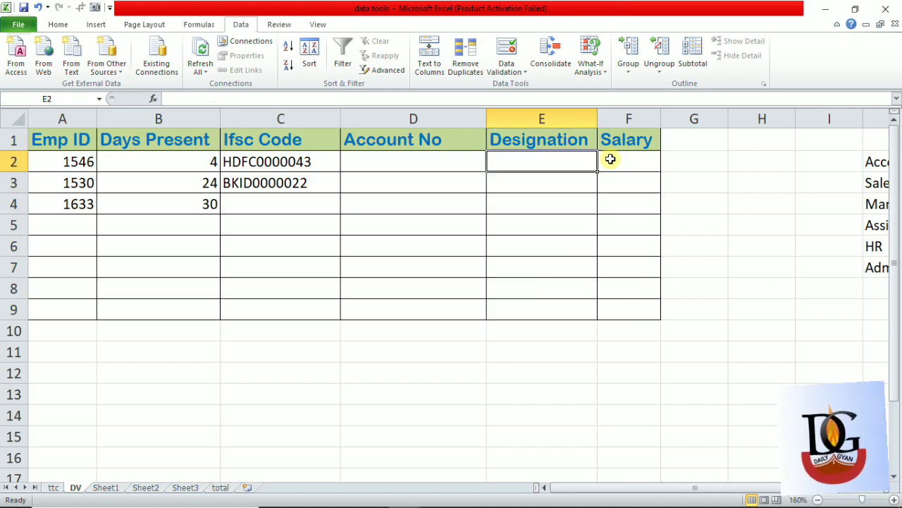
text(HE)
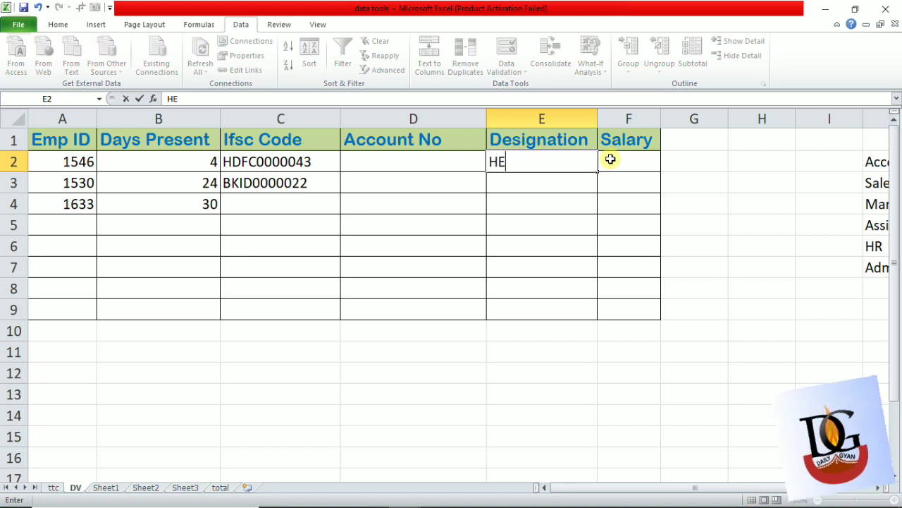
key(BackSpace)
text(R)
key(ctrl+Return)
key(Down)
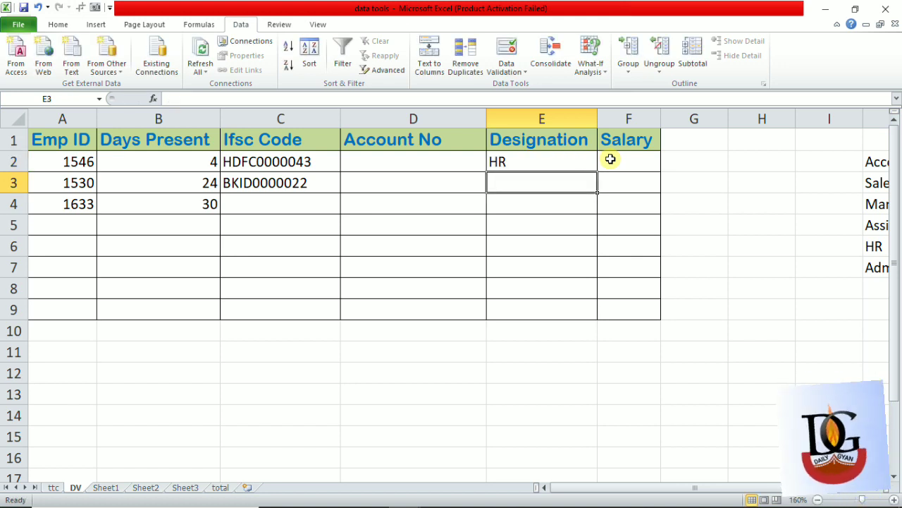
key(Up)
key(Delete)
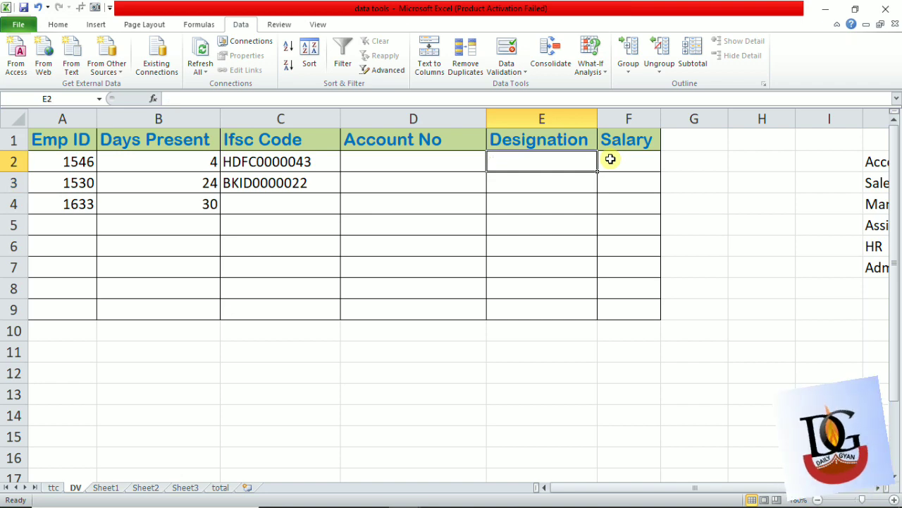
- Select the Designation cells E2:E9 and set their data validation criteria to allow a List
key(ctrl+shift+Down)
key(Up)
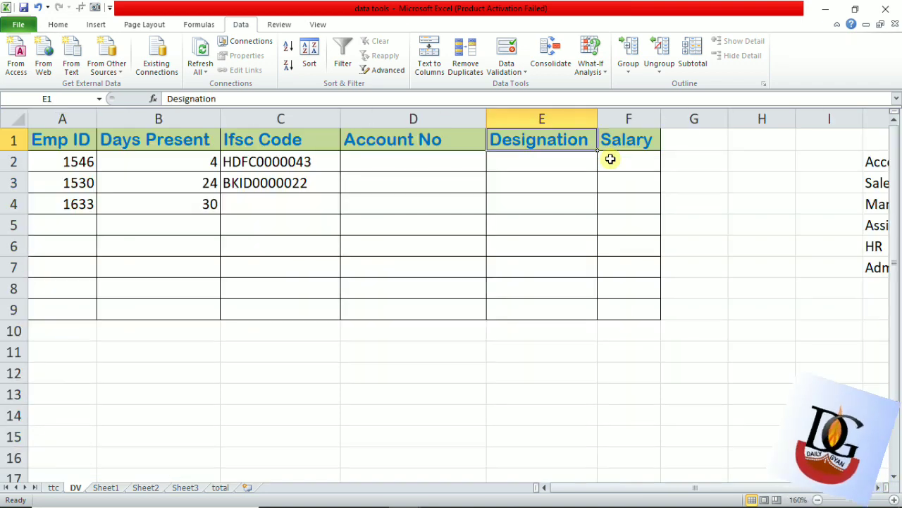
key(Down)
key(Down)
key(Up)
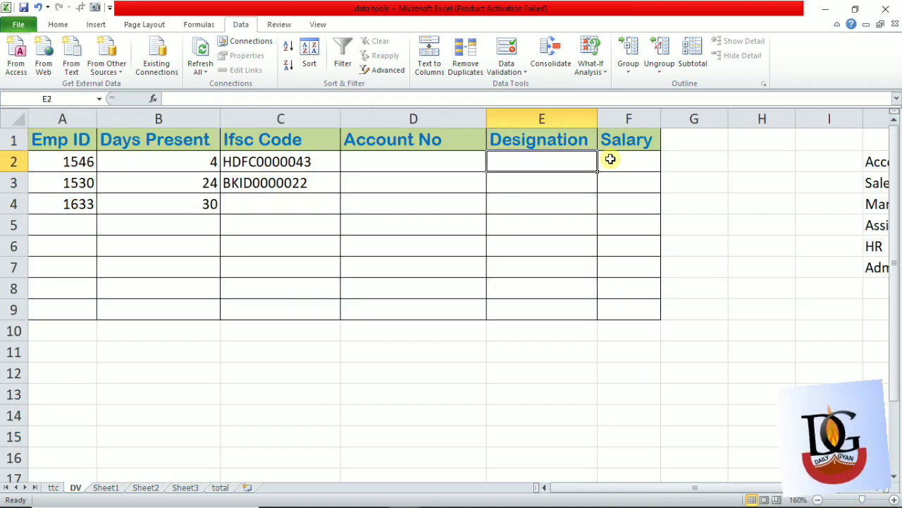
key(shift+Down)
key(shift+Down)
key(shift+Down)
key(shift+Down)
key(shift+Down)
key(shift+Down)
key(shift+Down)
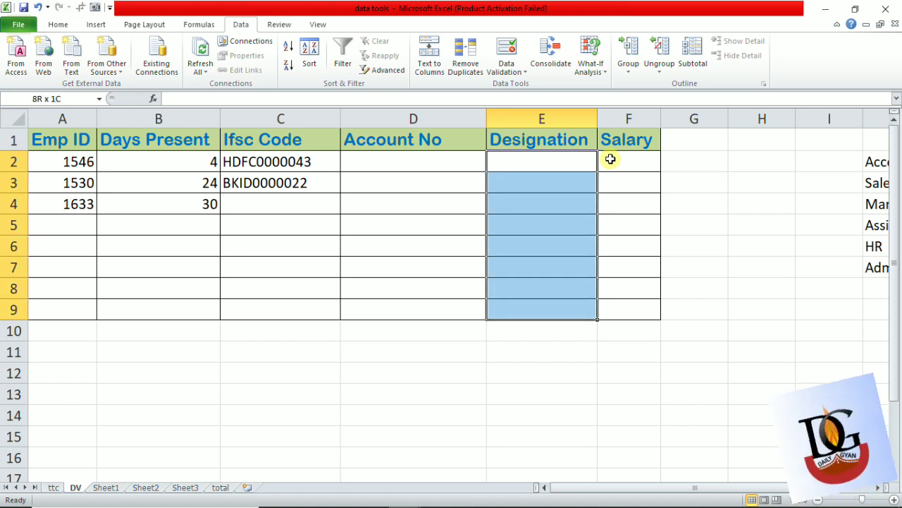
click(507, 51)
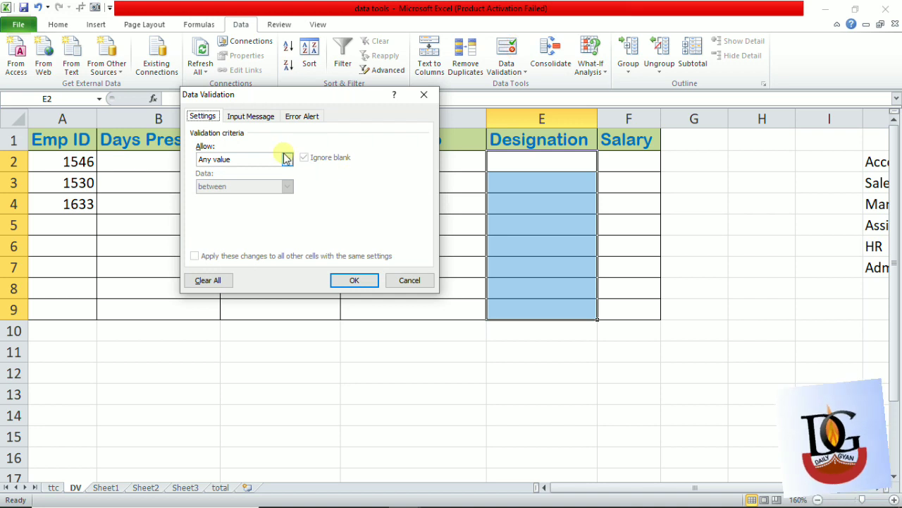
click(287, 159)
click(233, 201)
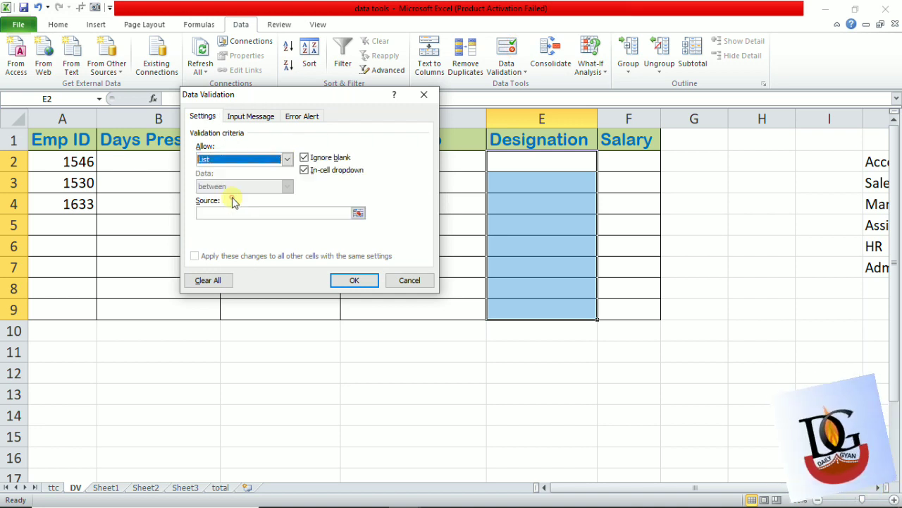
- Enter HR, ACOOUNTAT as the list source for the Designation cells and apply the rule
click(238, 213)
click(237, 212)
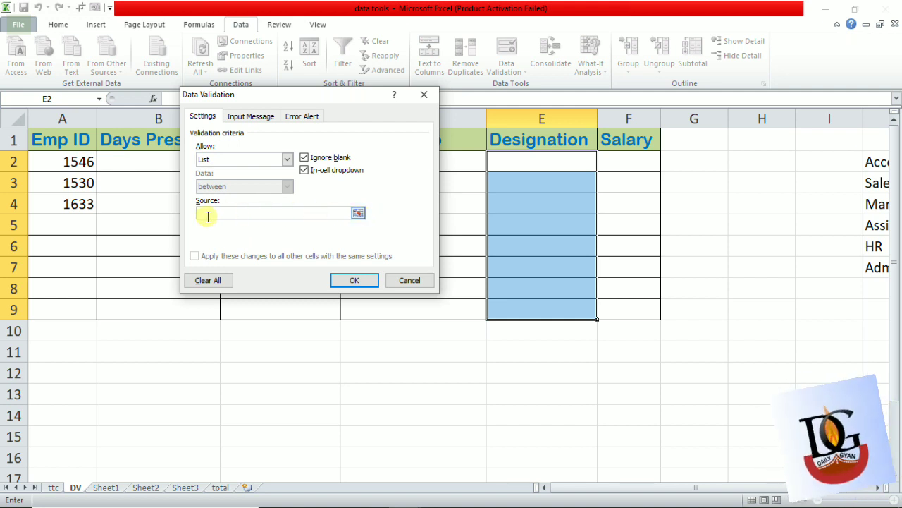
text(HR)
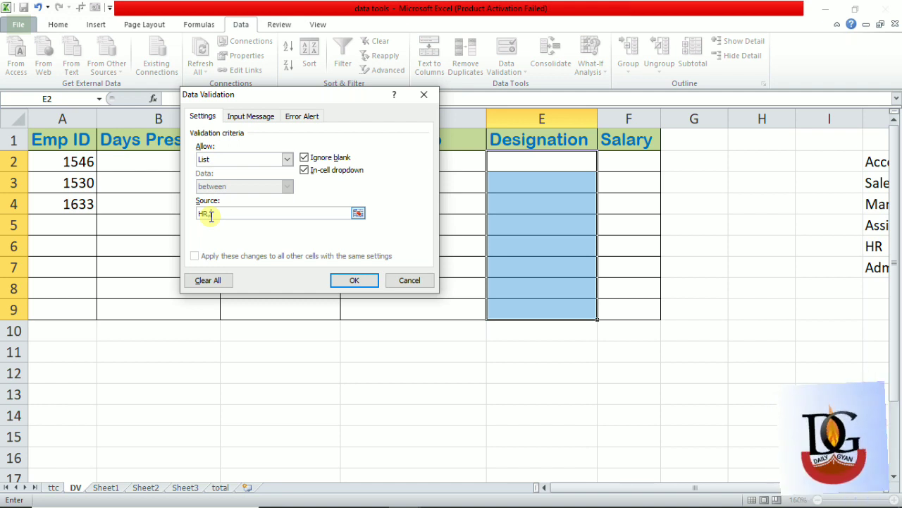
text(,ACCOU)
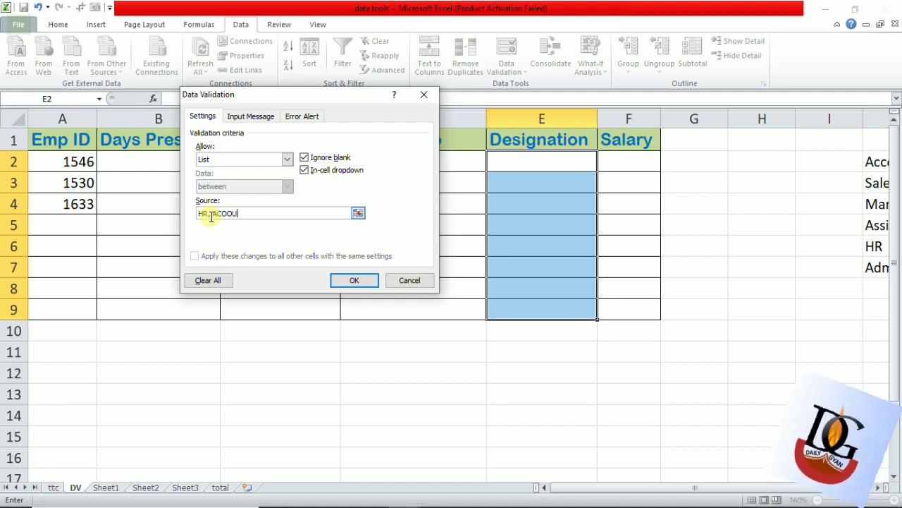
text(NTA)
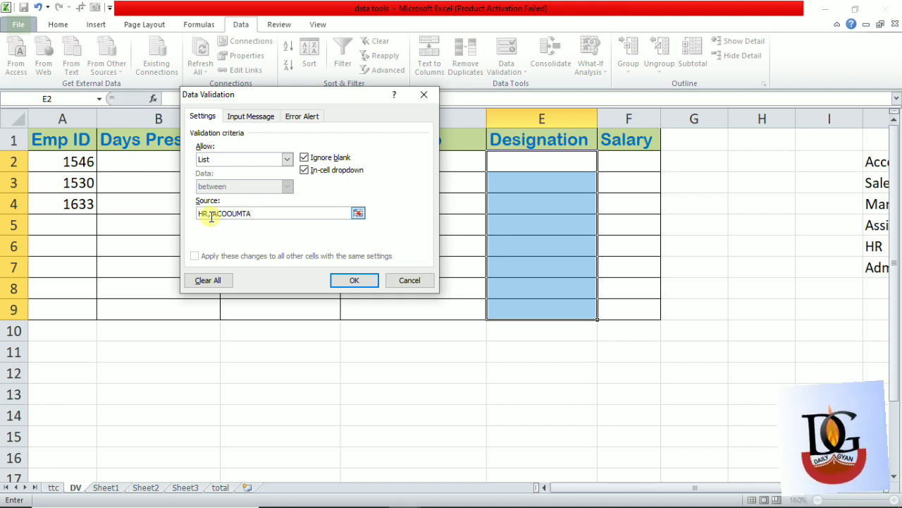
key(BackSpace)
key(BackSpace)
key(BackSpace)
text(NTAT)
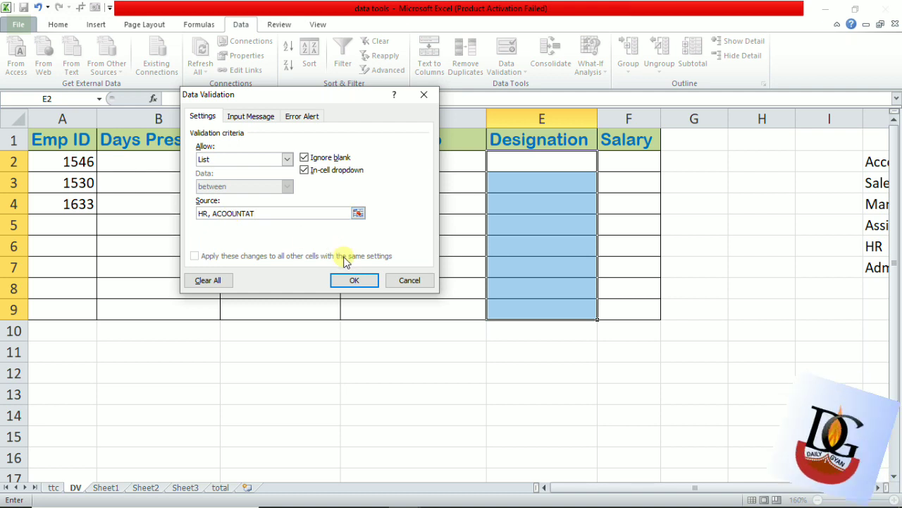
click(352, 280)
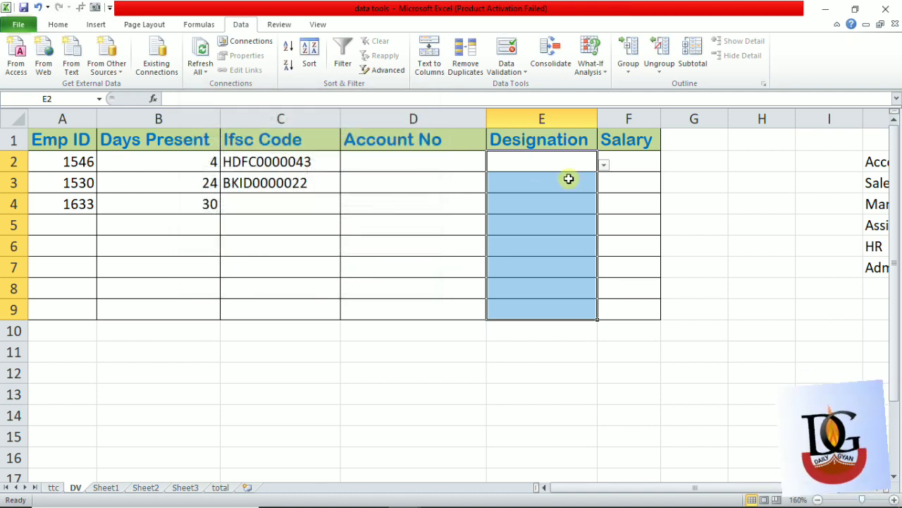
- Check the choices offered by the drop-down list in Designation cell E2
click(604, 171)
click(588, 167)
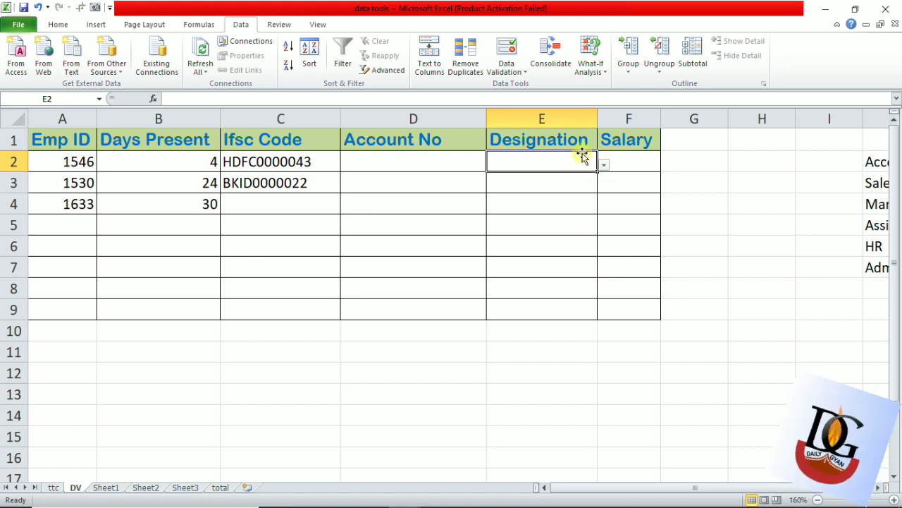
click(604, 165)
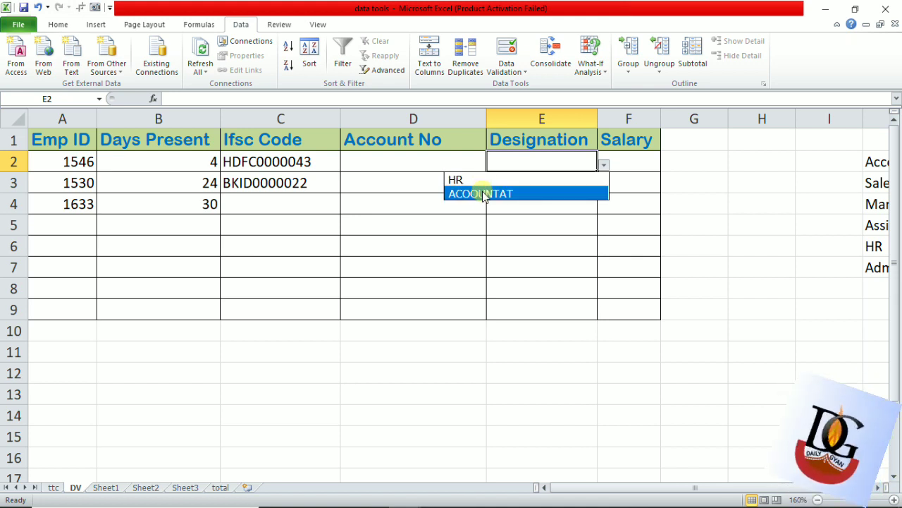
key(Escape)
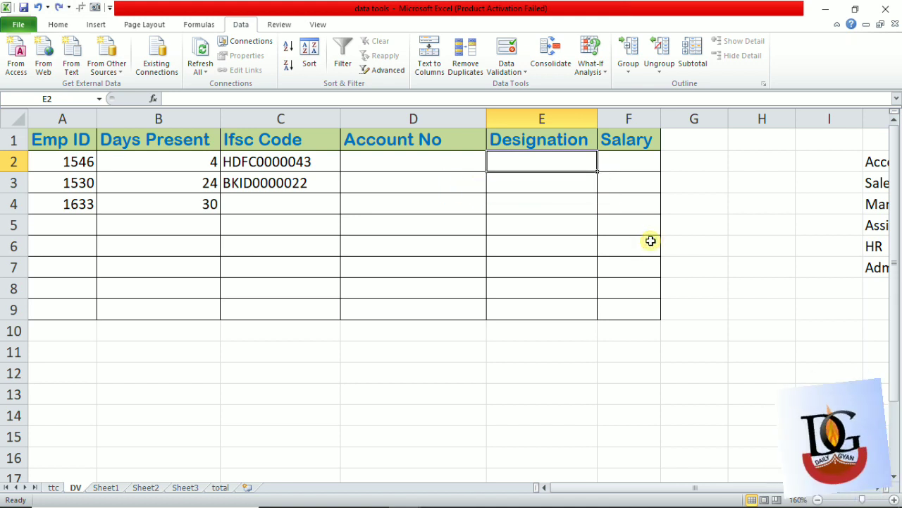
- Clear all data validation settings from the Designation cells E2:E9
drag(557, 154, 569, 308)
click(506, 50)
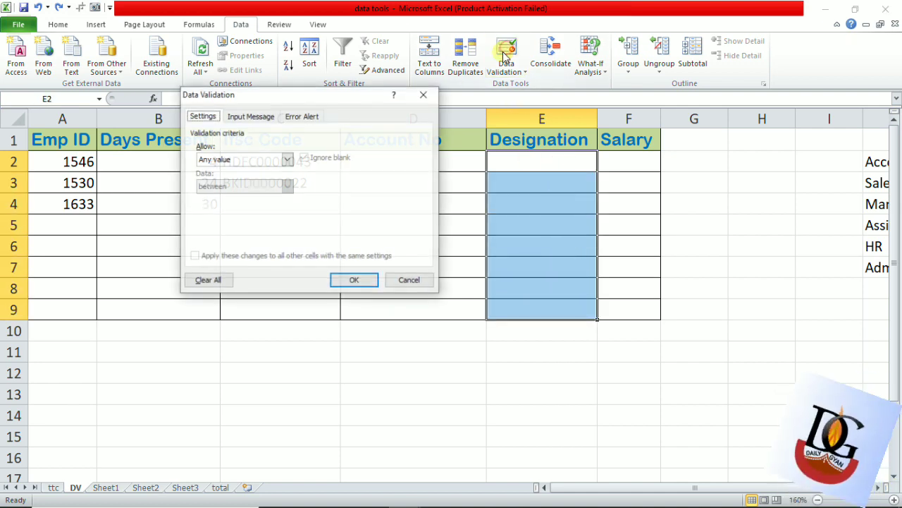
click(205, 280)
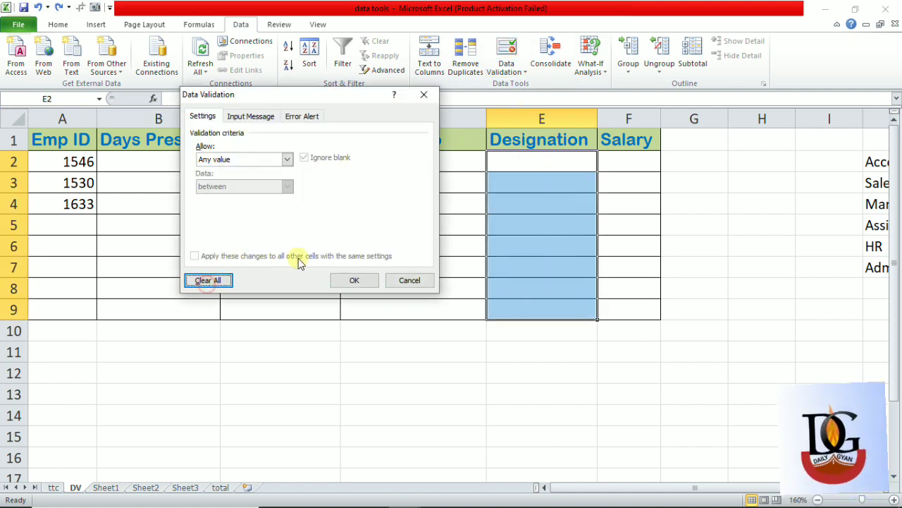
click(359, 280)
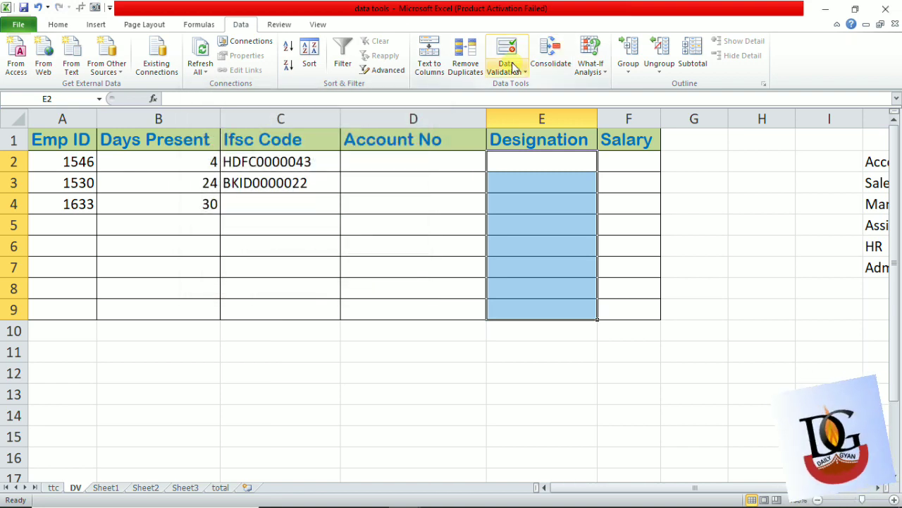
- Apply a List validation rule to the Designation cells E2:E9, using the job titles in J2:J7 as the source
click(506, 57)
click(287, 159)
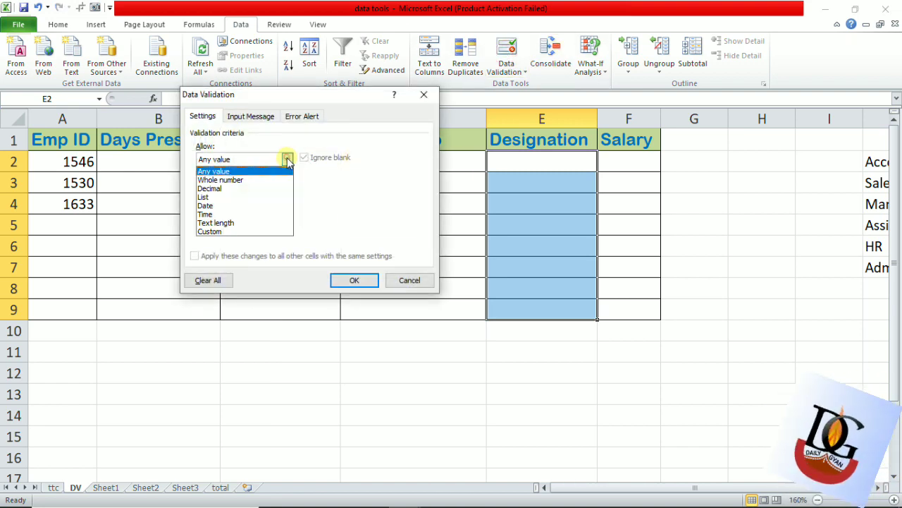
click(244, 197)
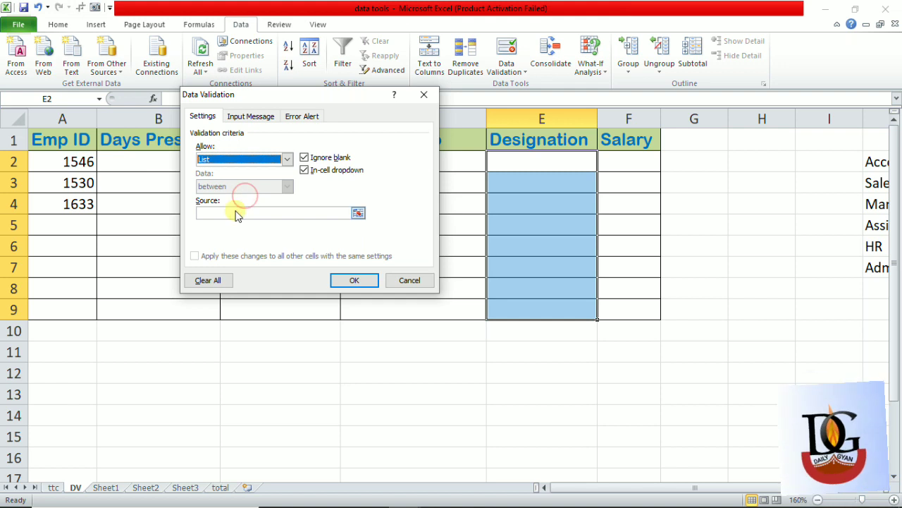
click(234, 214)
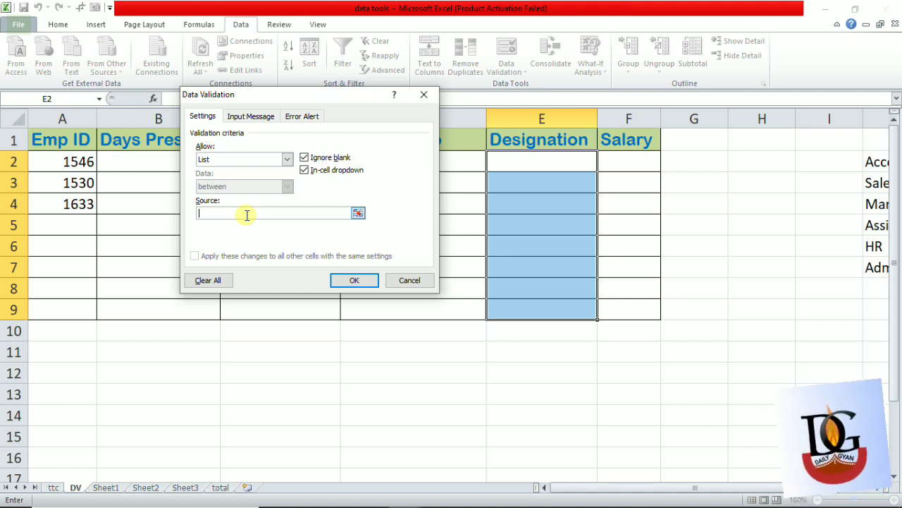
click(358, 214)
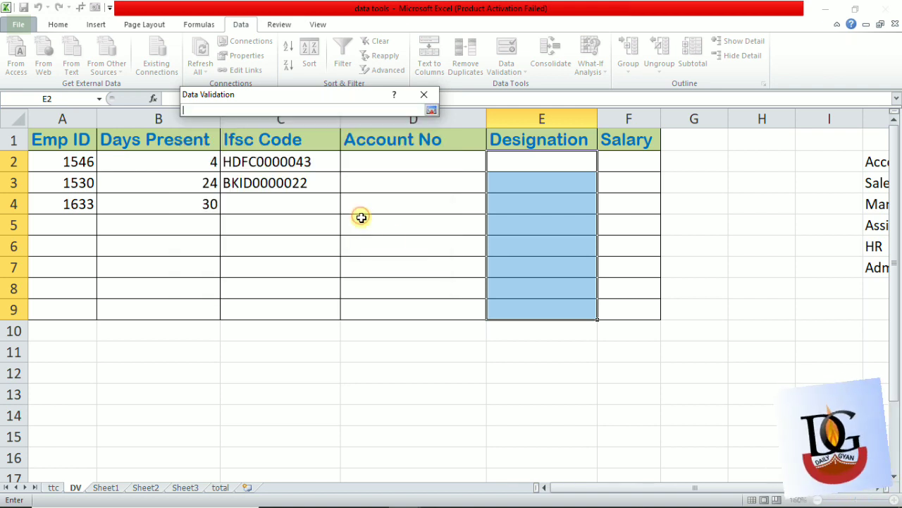
click(865, 163)
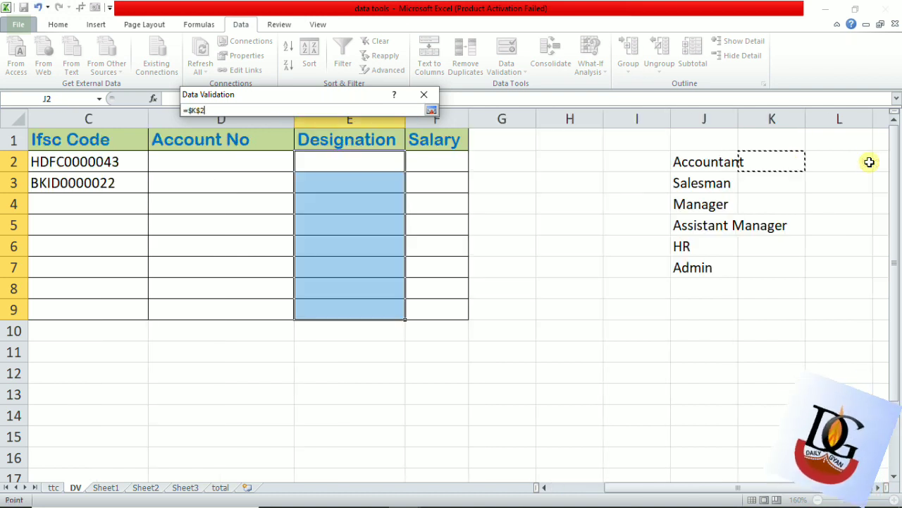
click(870, 162)
key(Left)
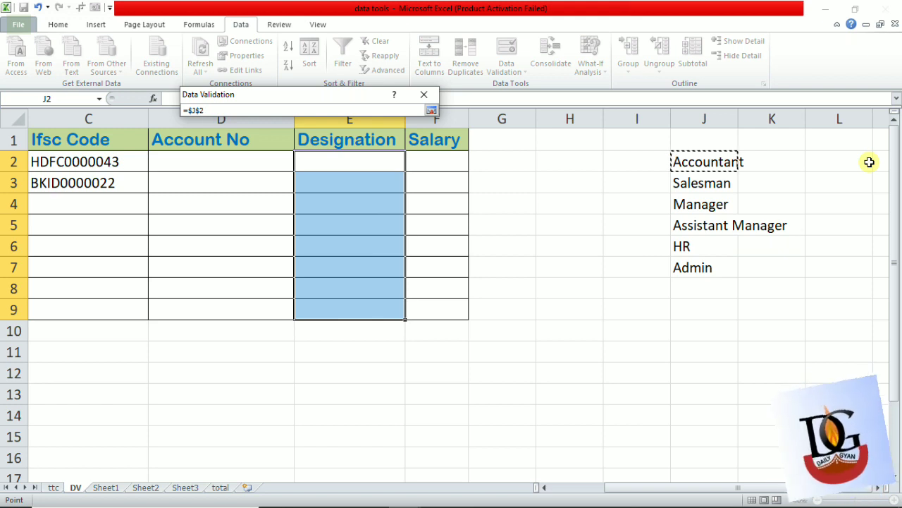
key(shift+Down)
key(shift+Down)
key(shift+Down)
key(shift+Down)
key(shift+Down)
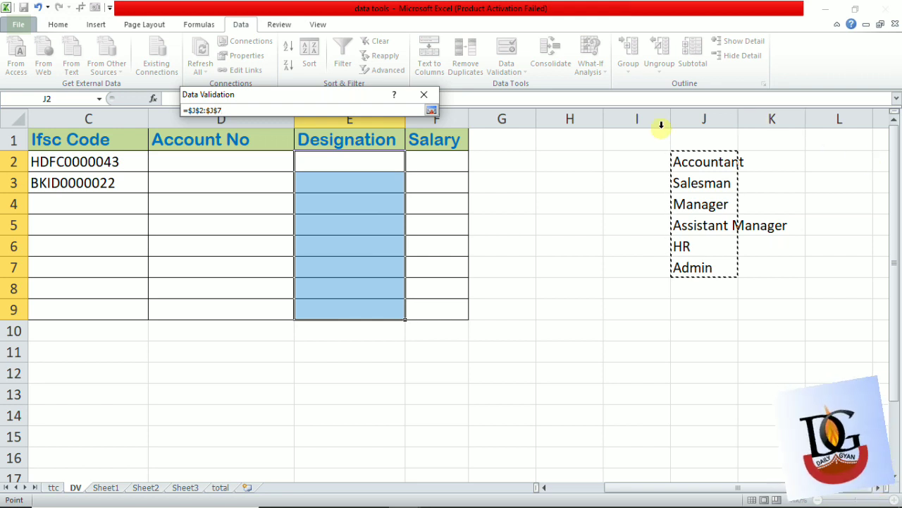
click(432, 111)
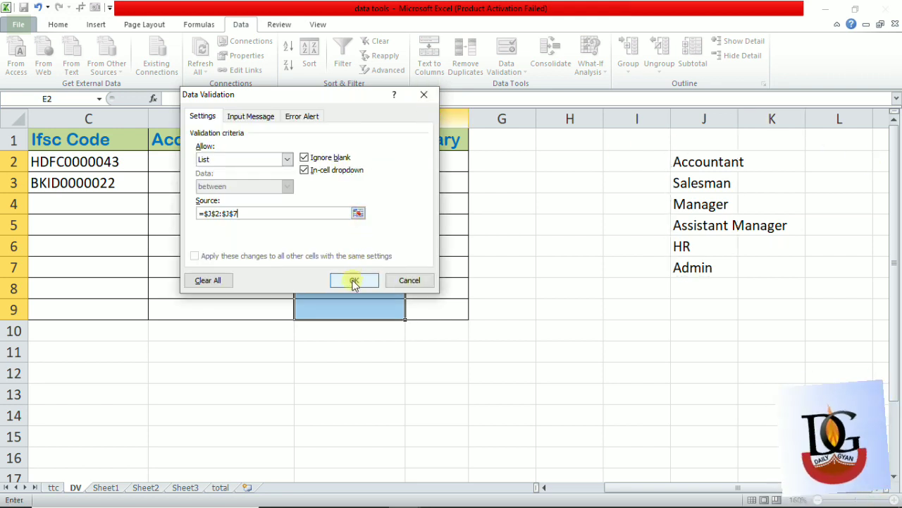
click(354, 279)
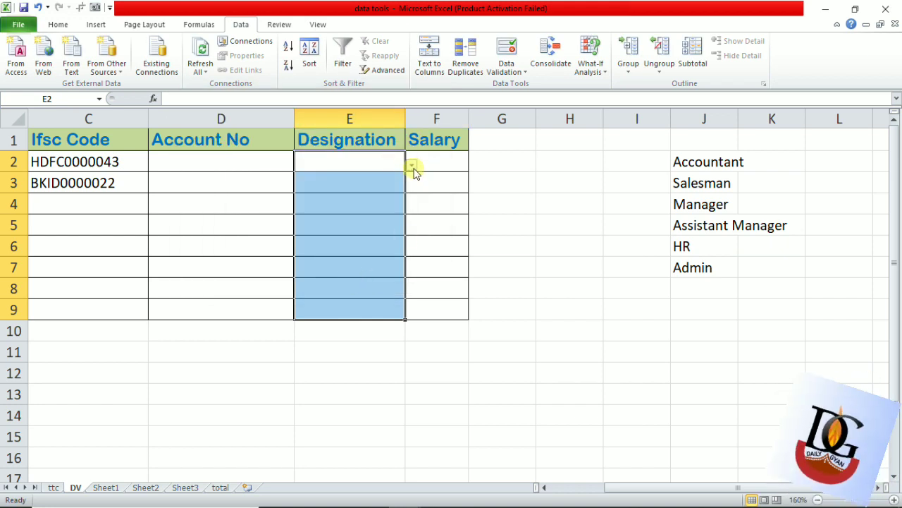
- Choose Salesman for Designation cell E2 and Assistant Manager for E3 from their drop-down lists
click(413, 166)
click(334, 194)
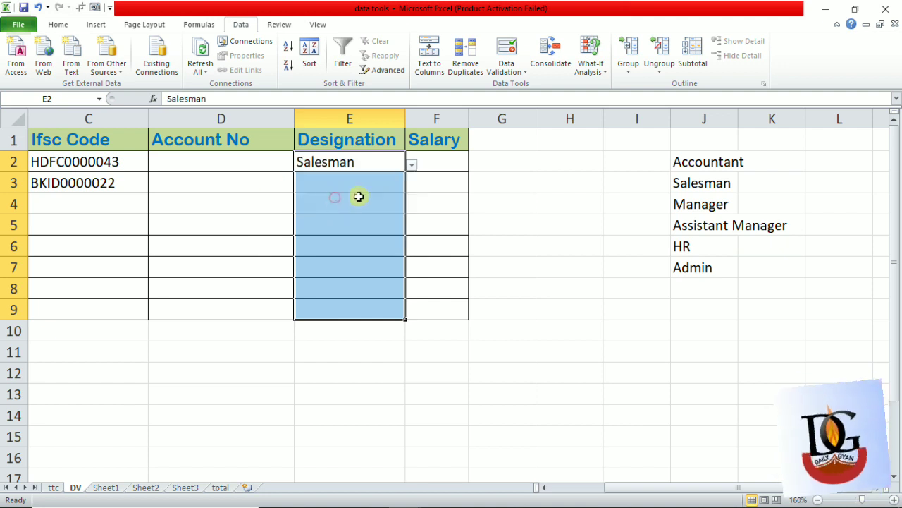
click(381, 190)
click(412, 186)
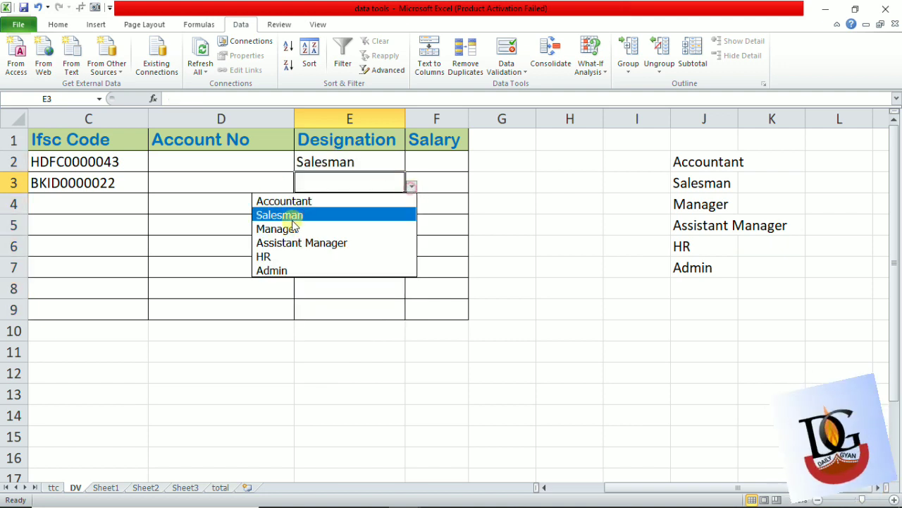
click(296, 241)
- Choose HR from the drop-down lists for the Designation cells E4 and E5
click(379, 210)
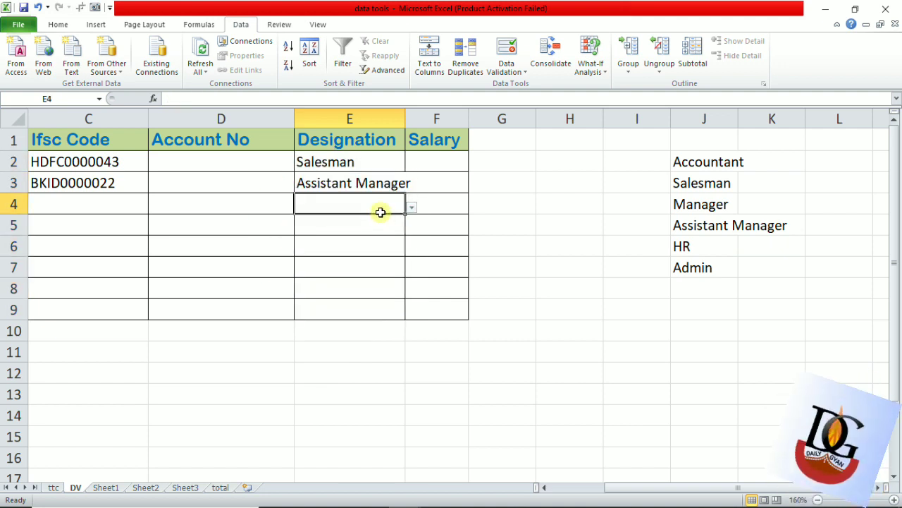
click(410, 209)
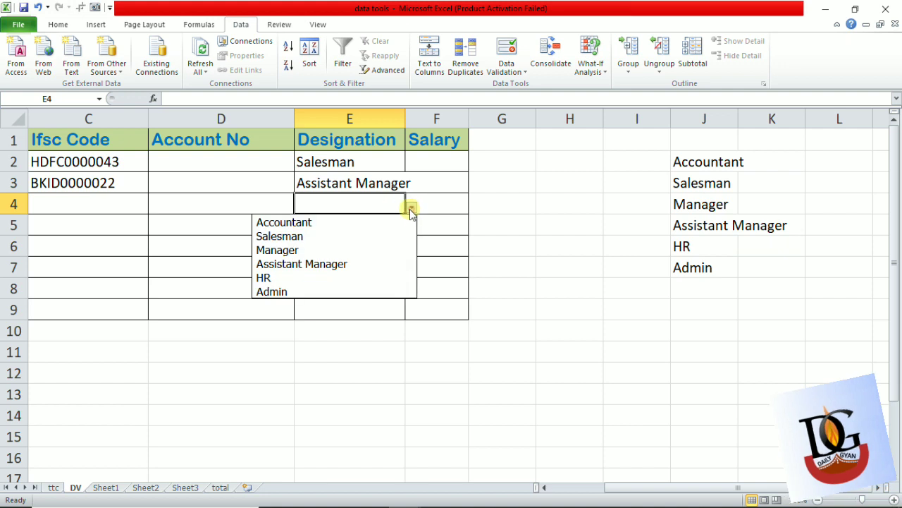
click(324, 282)
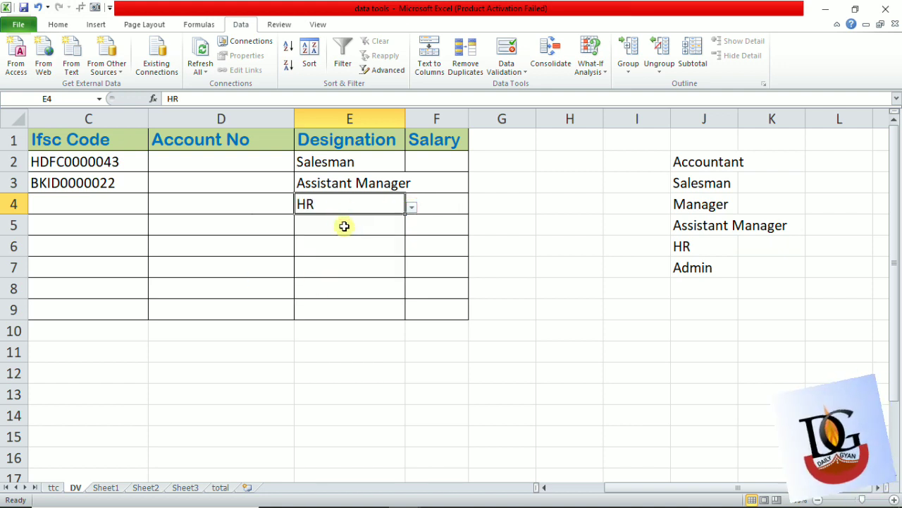
click(365, 226)
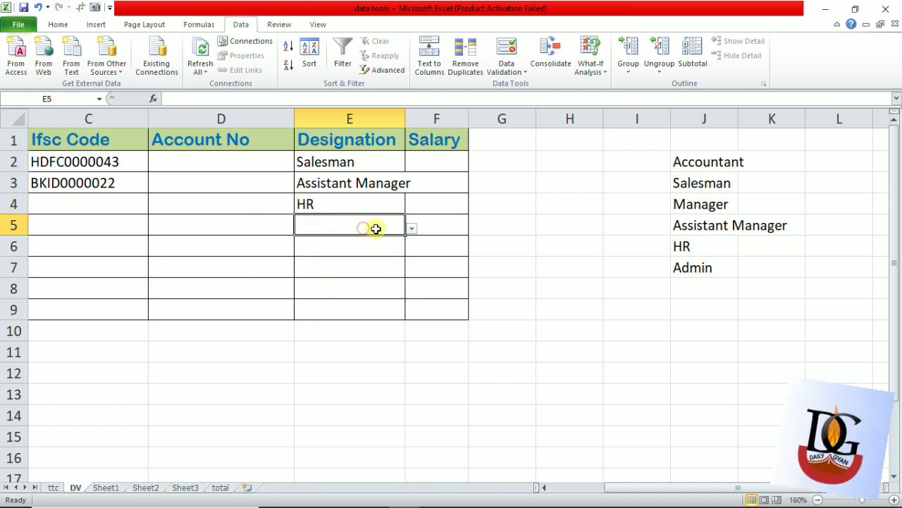
click(413, 228)
click(316, 299)
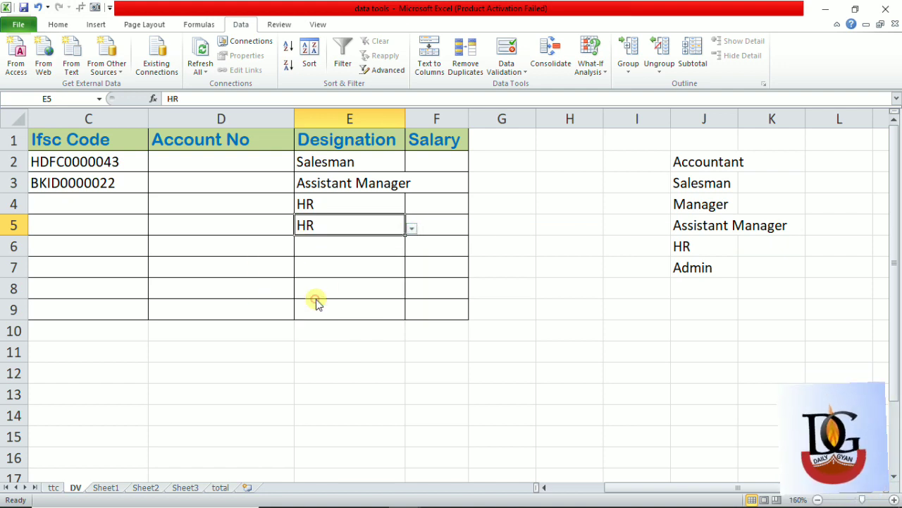
- Widen the Designation column E slightly so that Assistant Manager fits inside its cell
click(484, 261)
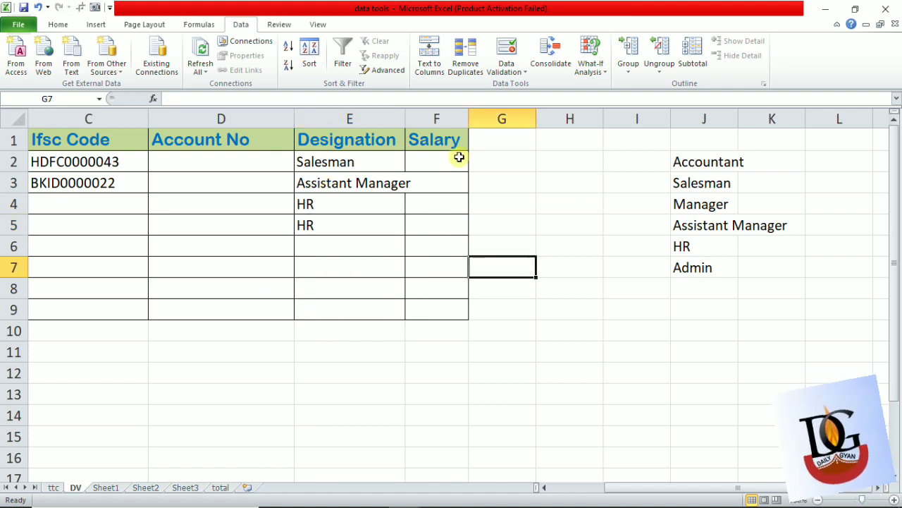
drag(404, 118, 412, 126)
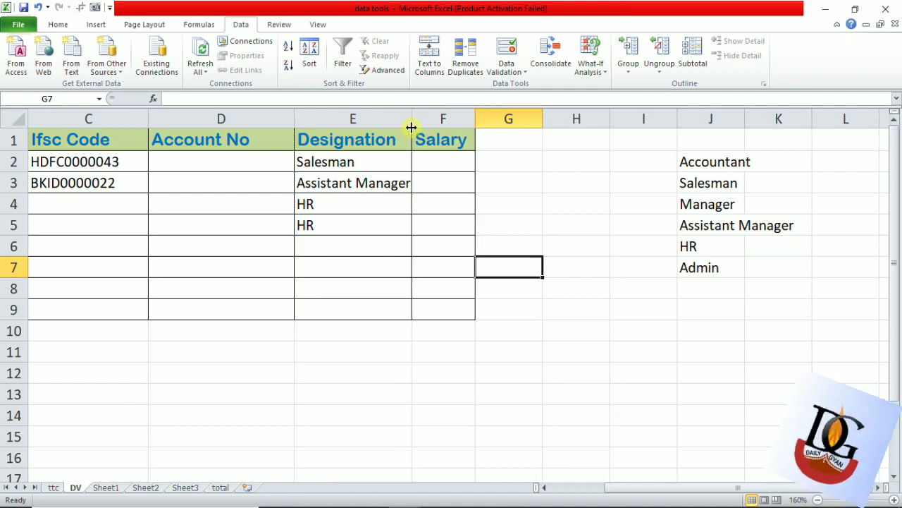
- Test the Emp ID validation rule by trying the out-of-range value 654 in cell A5, and dismiss the alert
scroll(361, 215, right, 1)
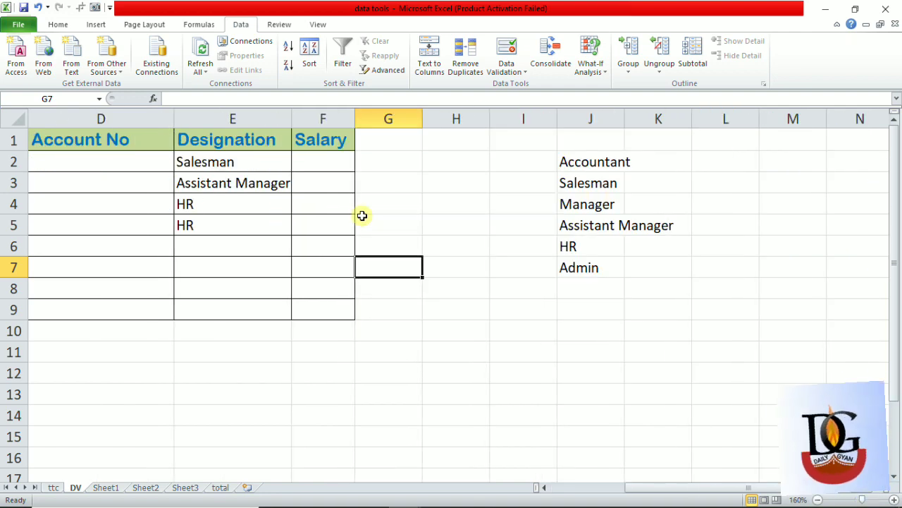
scroll(362, 215, left, 3)
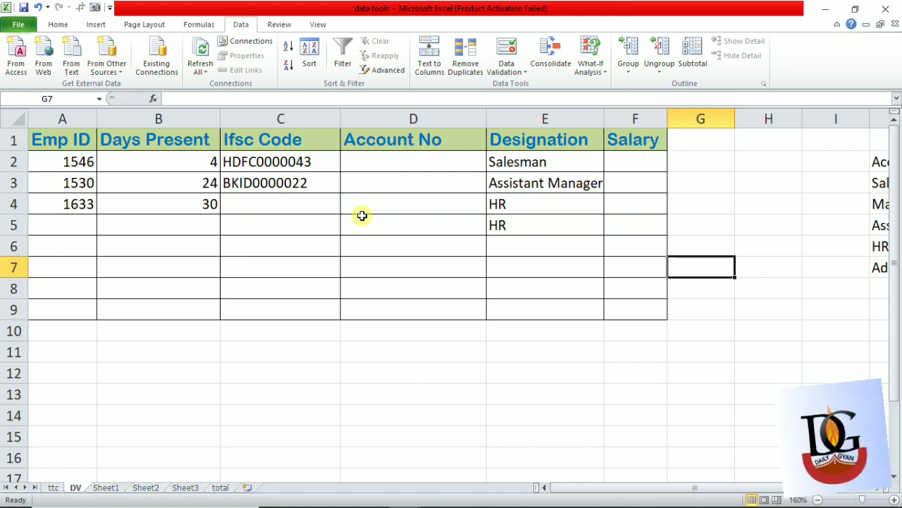
click(71, 209)
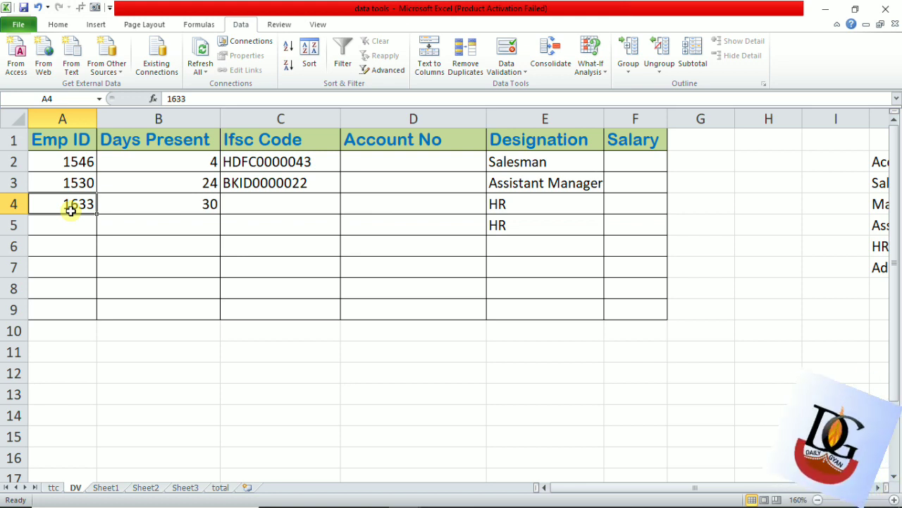
key(Return)
text(654)
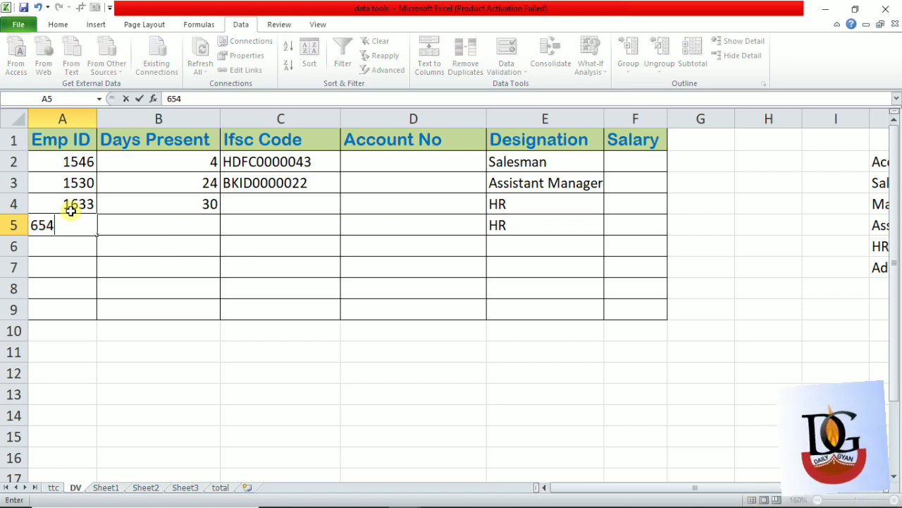
key(Return)
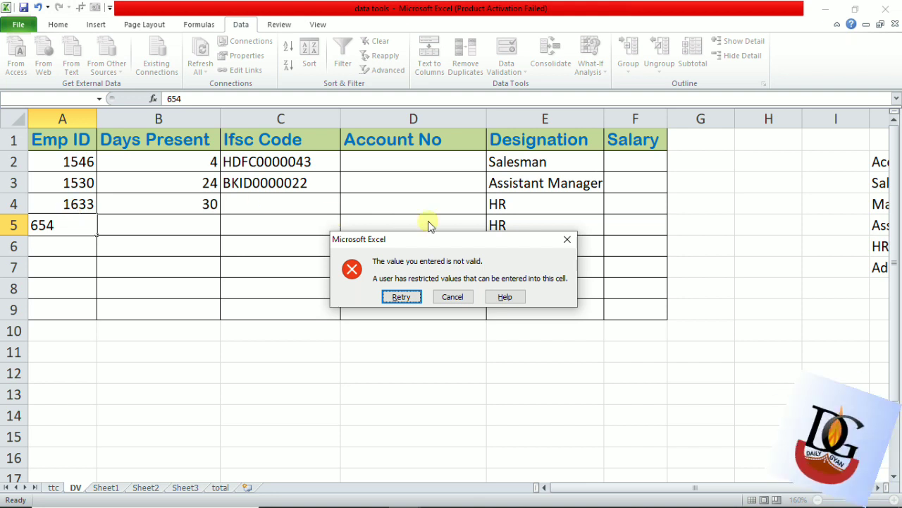
click(568, 239)
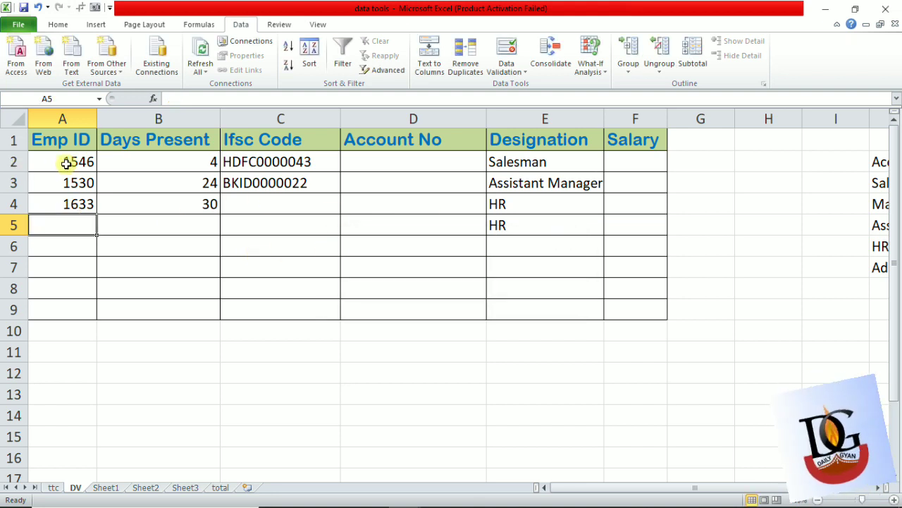
- Set the validation error message for the Emp ID cells A2:A9 to "The value should be between 1501 to 1800"
drag(68, 162, 70, 310)
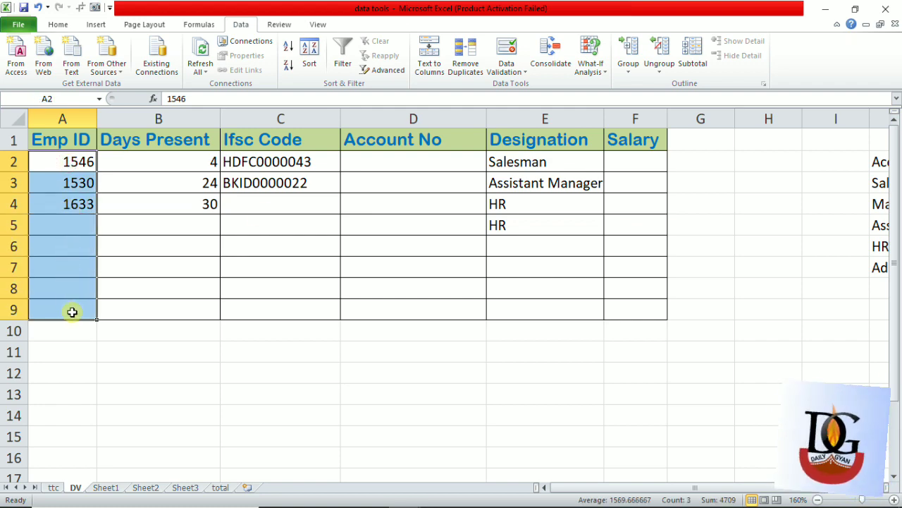
click(506, 48)
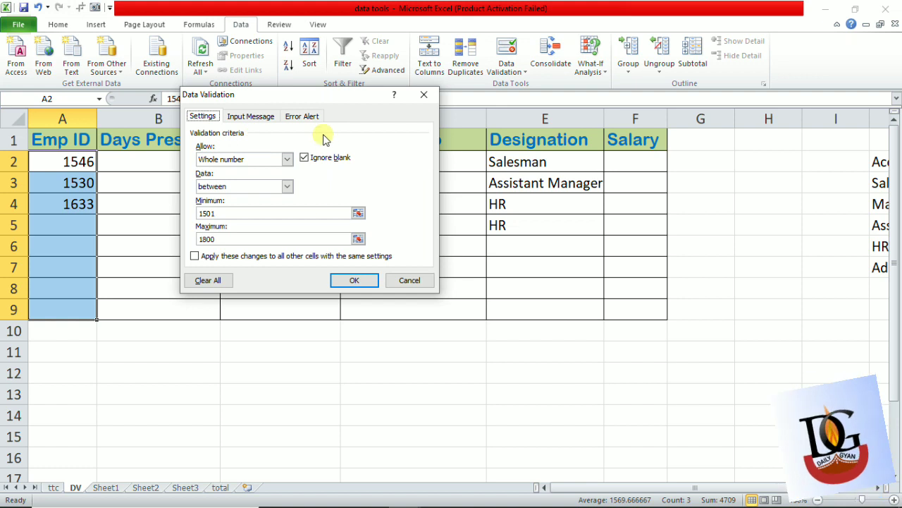
click(299, 122)
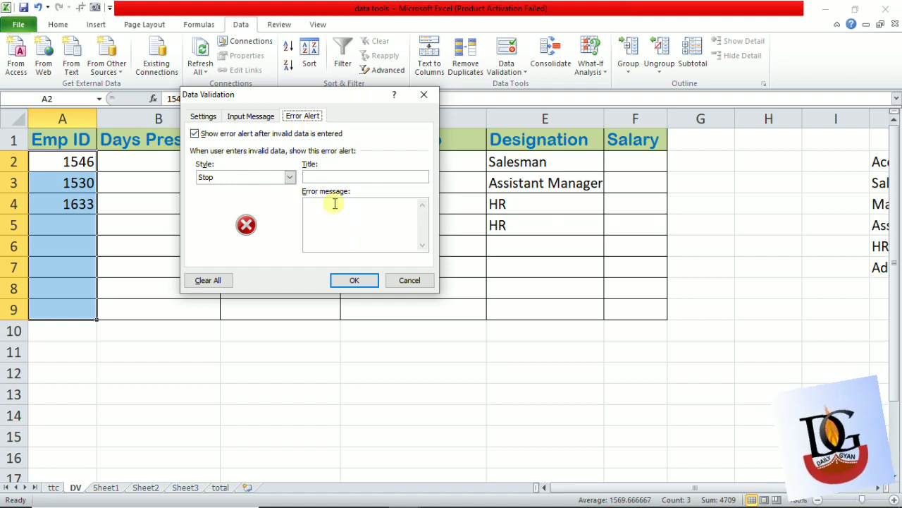
click(336, 227)
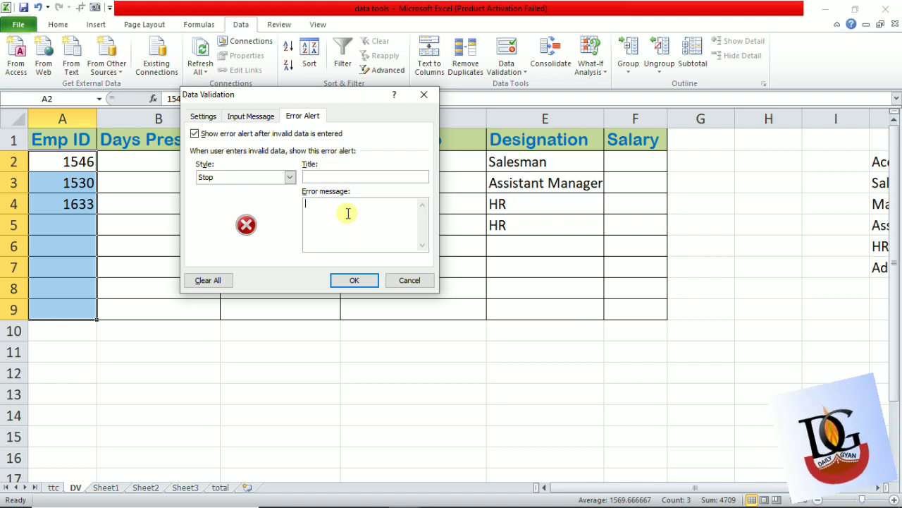
text(THE)
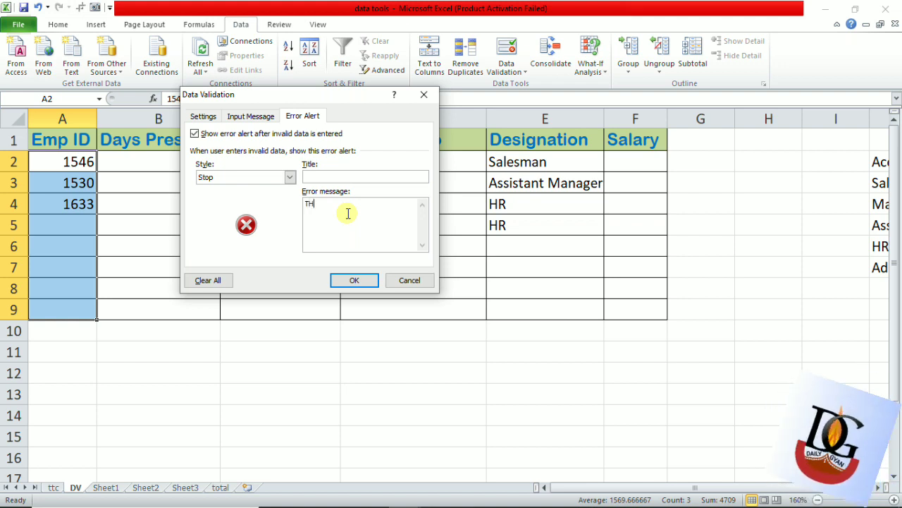
key(BackSpace)
key(BackSpace)
text(he )
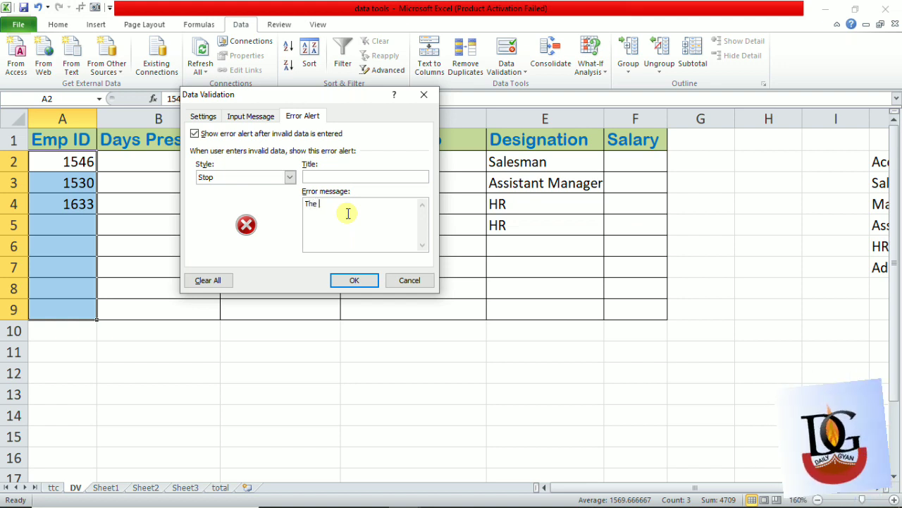
text(value should)
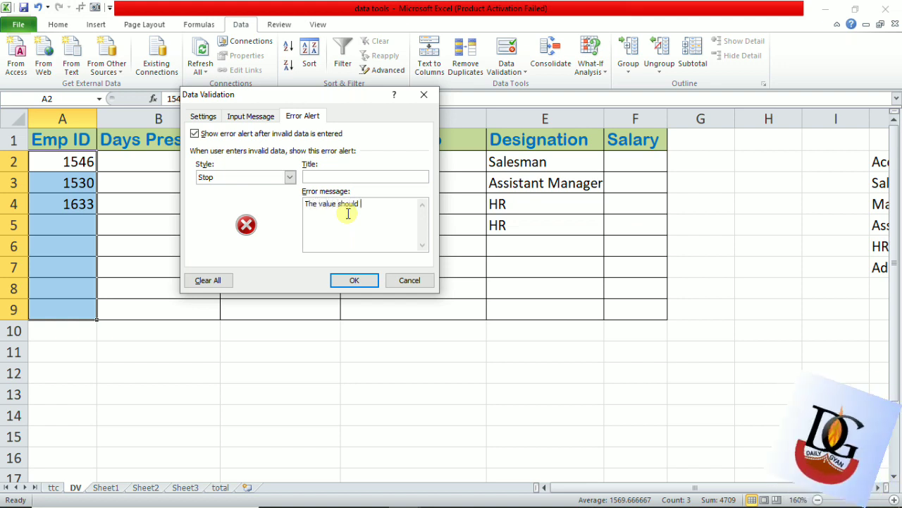
text( b)
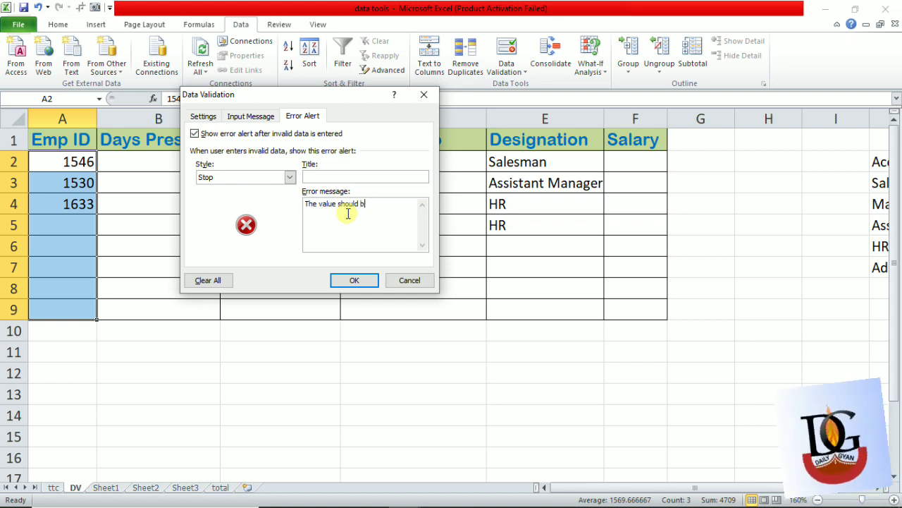
text(e between 1501 to 1800)
key(BackSpace)
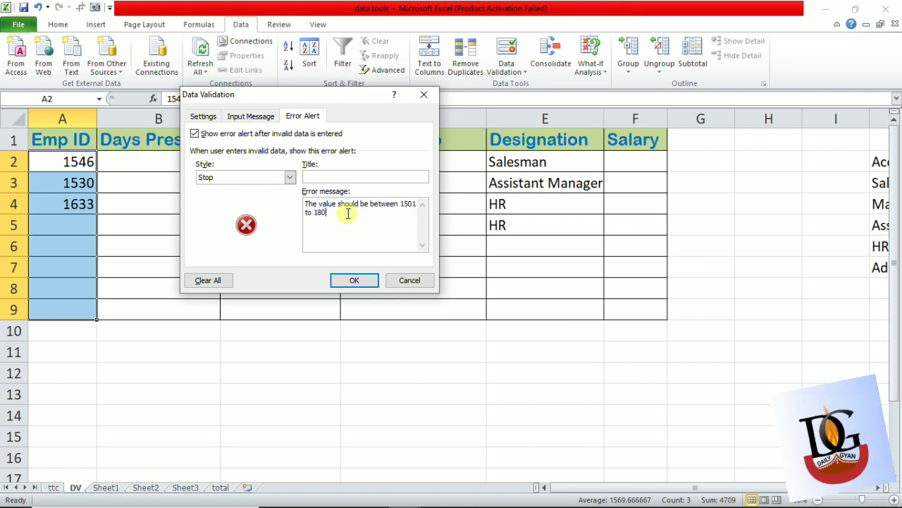
text(00)
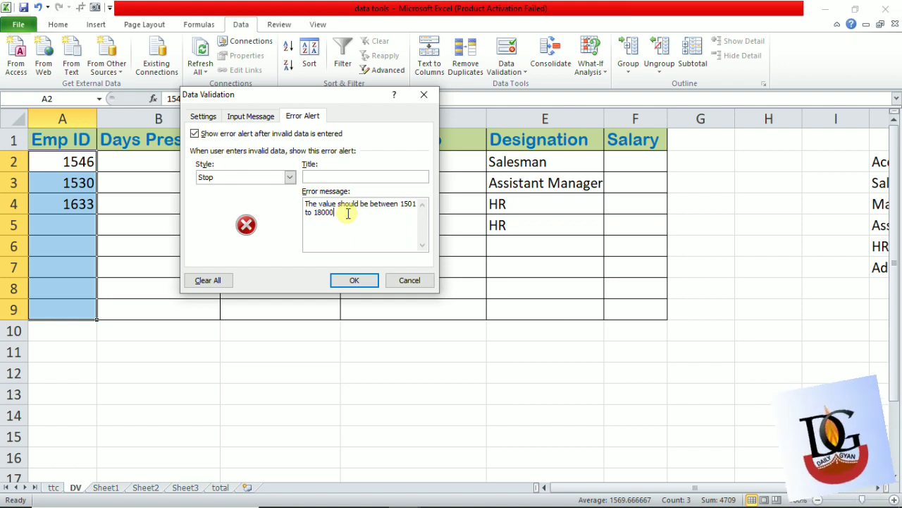
key(BackSpace)
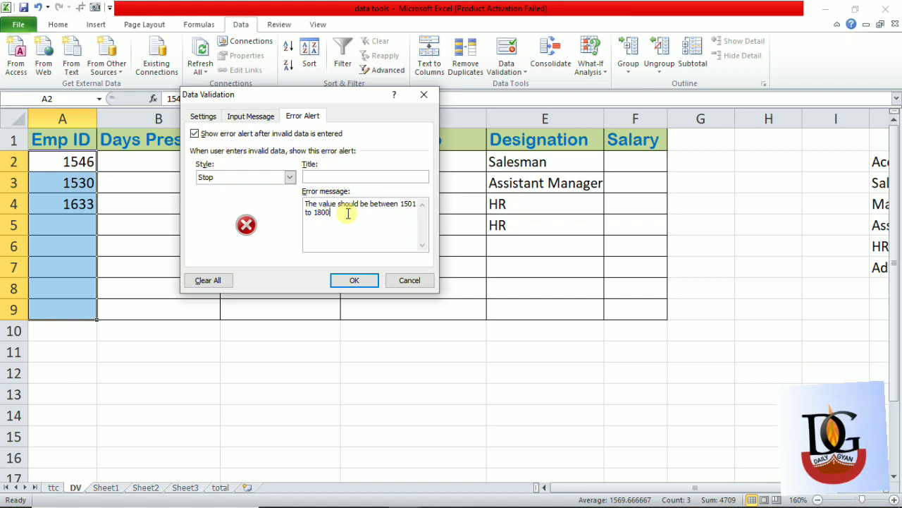
click(368, 281)
click(368, 281)
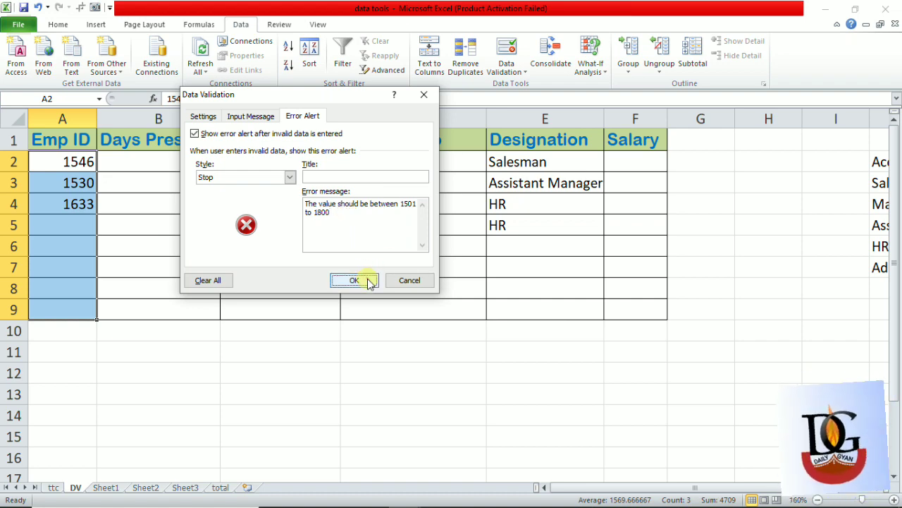
- Test the custom error message by trying the out-of-range value 5343 in Emp ID cell A7, and dismiss the alert
click(57, 258)
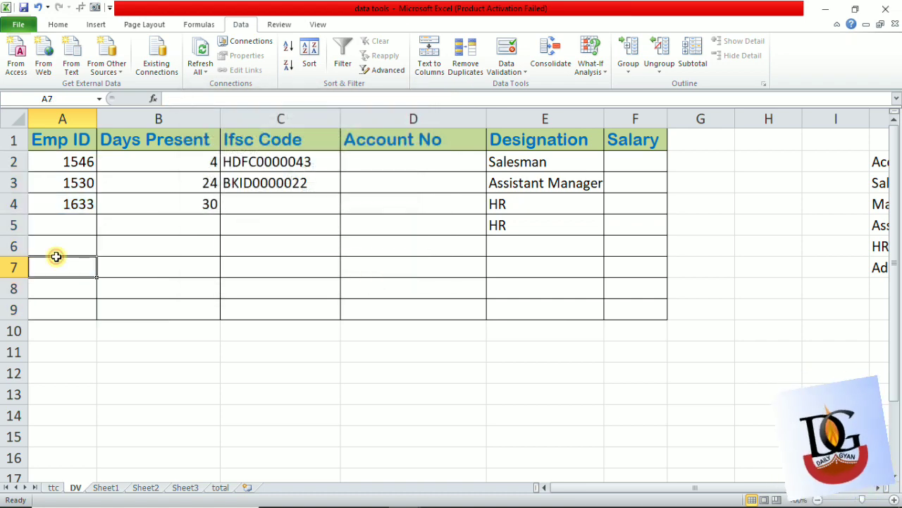
text(5343)
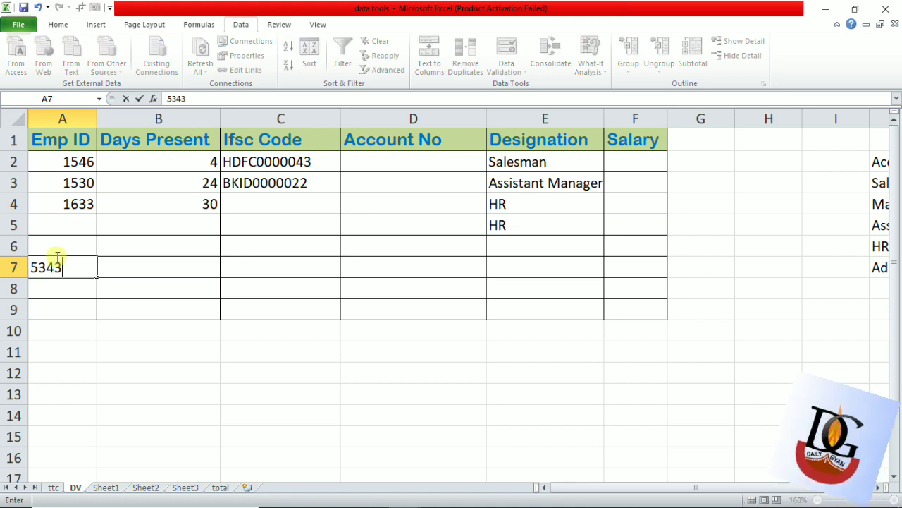
key(Return)
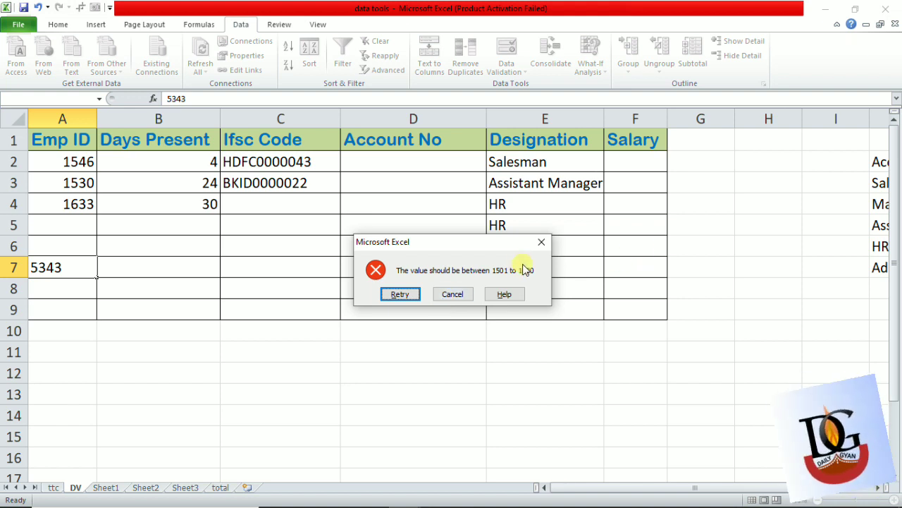
click(541, 242)
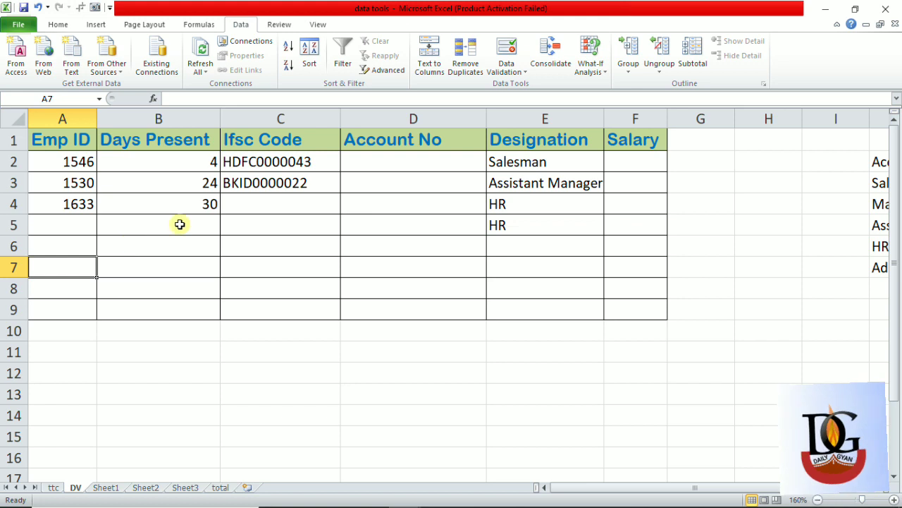
- Look at the input message settings of the validation rule on Emp ID cell A5 and cancel without changes
click(73, 218)
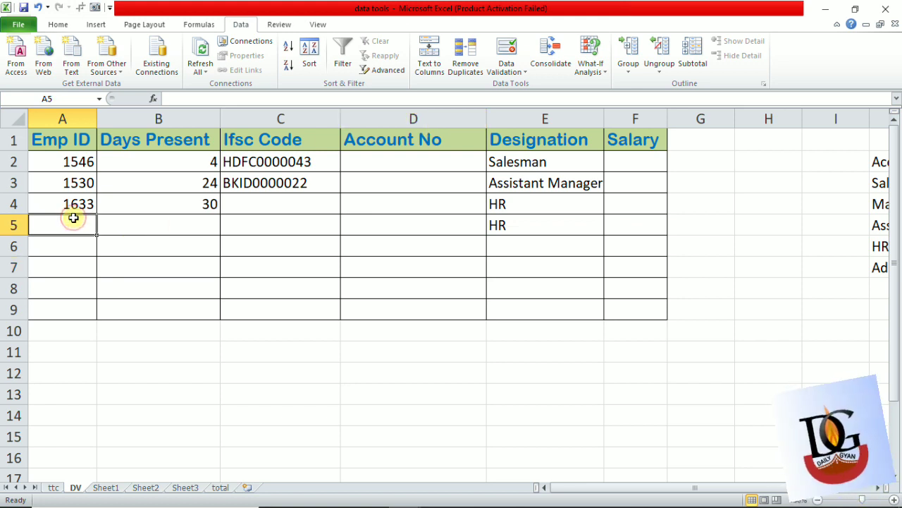
click(508, 48)
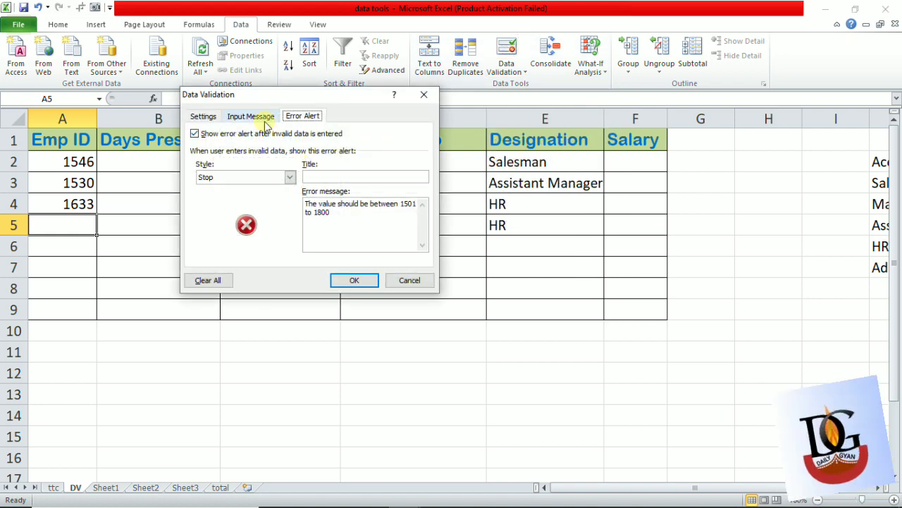
click(266, 119)
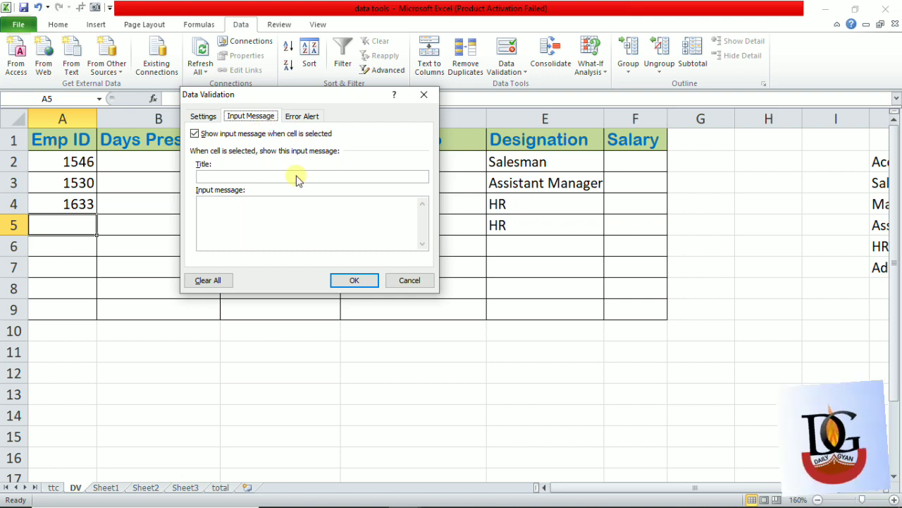
click(409, 282)
click(225, 182)
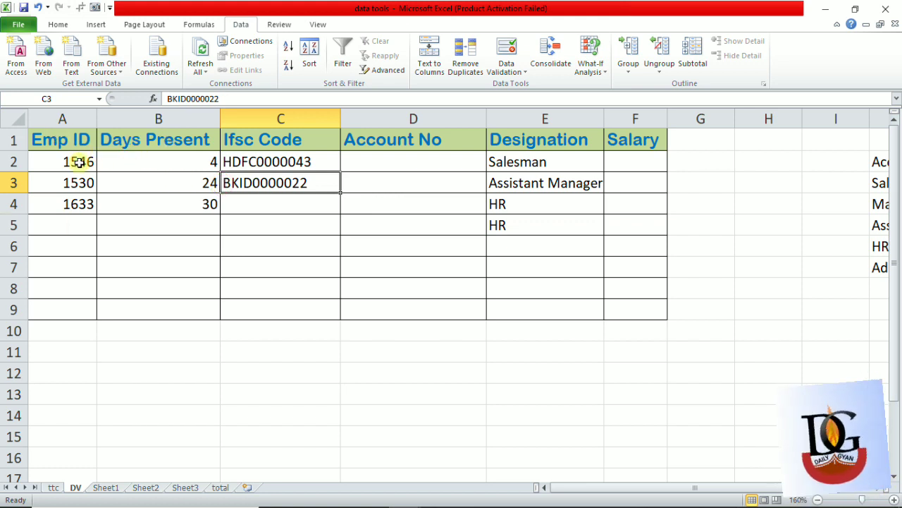
click(412, 147)
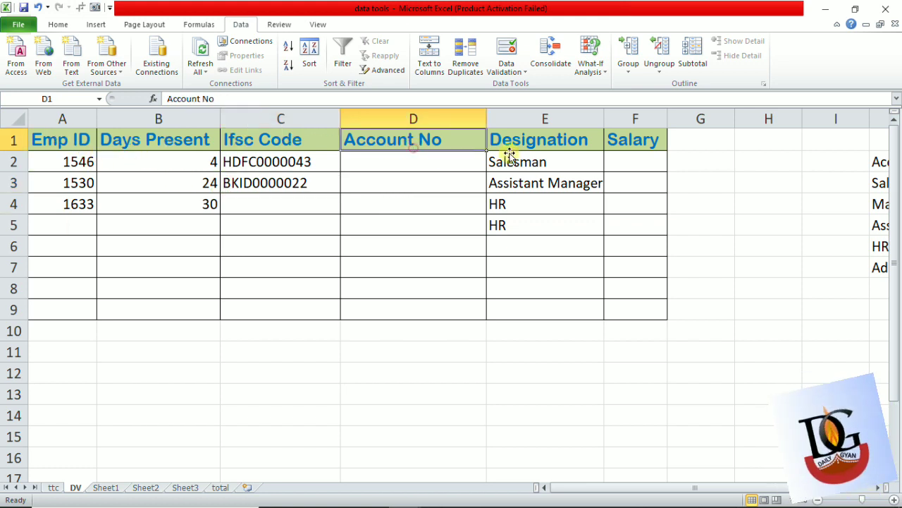
click(532, 157)
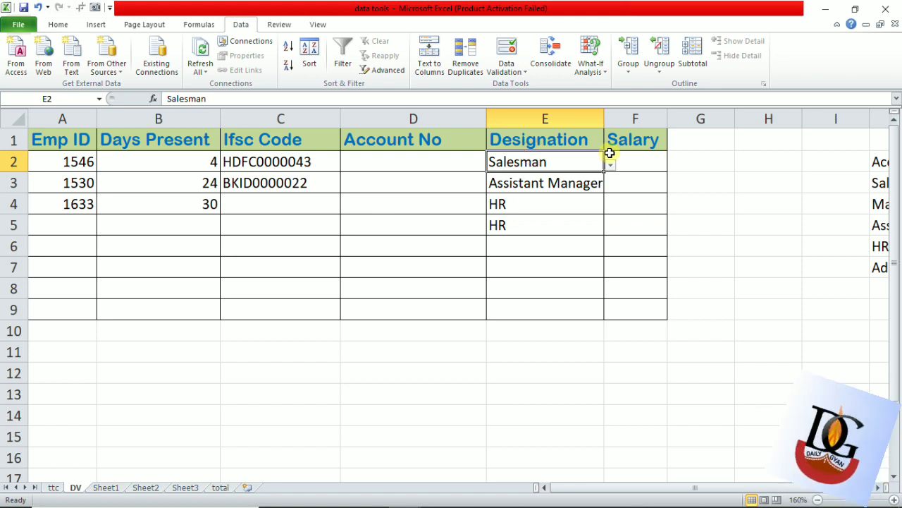
click(631, 164)
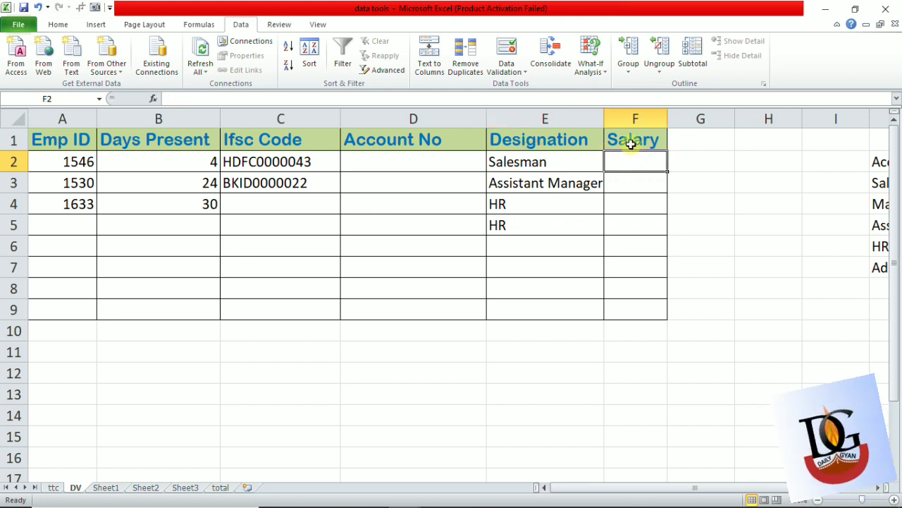
click(630, 162)
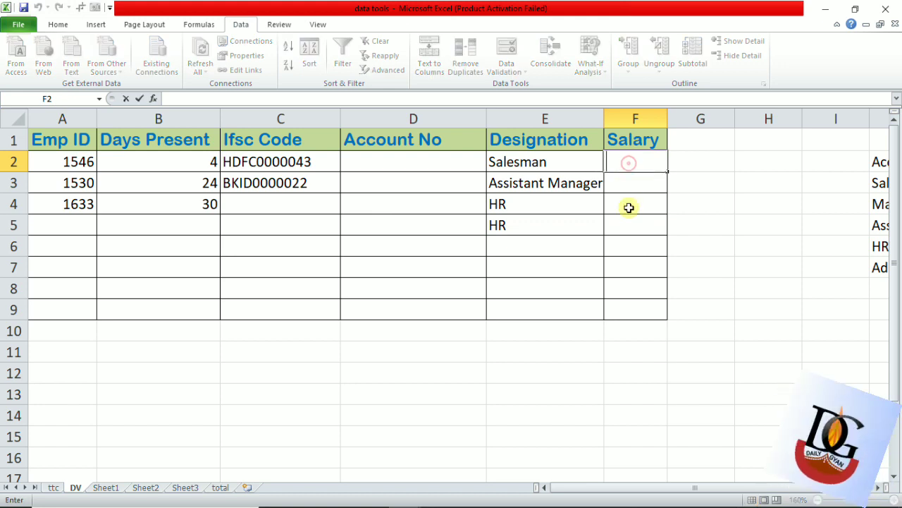
double_click(630, 207)
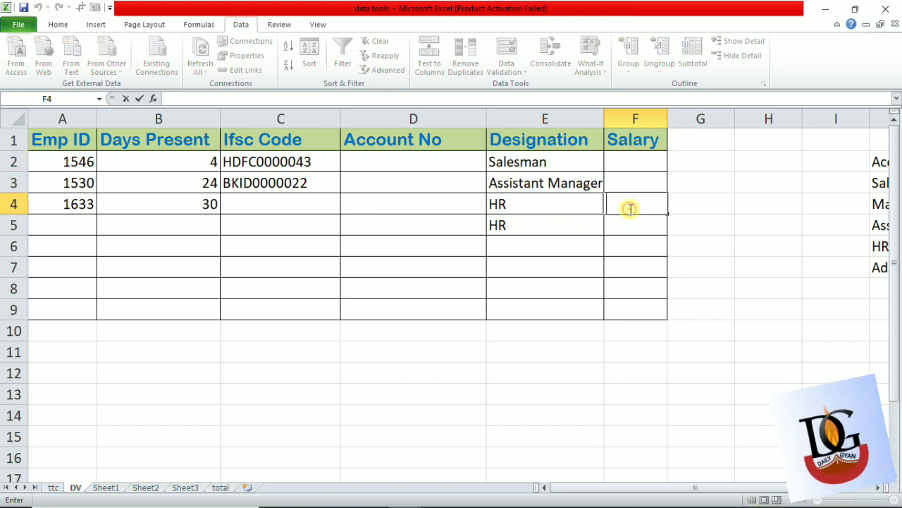
click(684, 210)
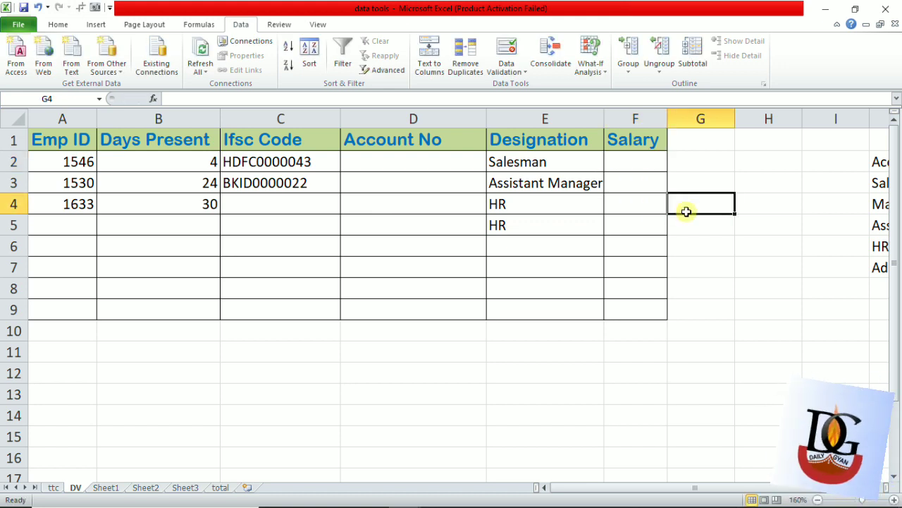
- Add the data validation input message "Net Salary" to the Salary cells F2:F9
click(640, 163)
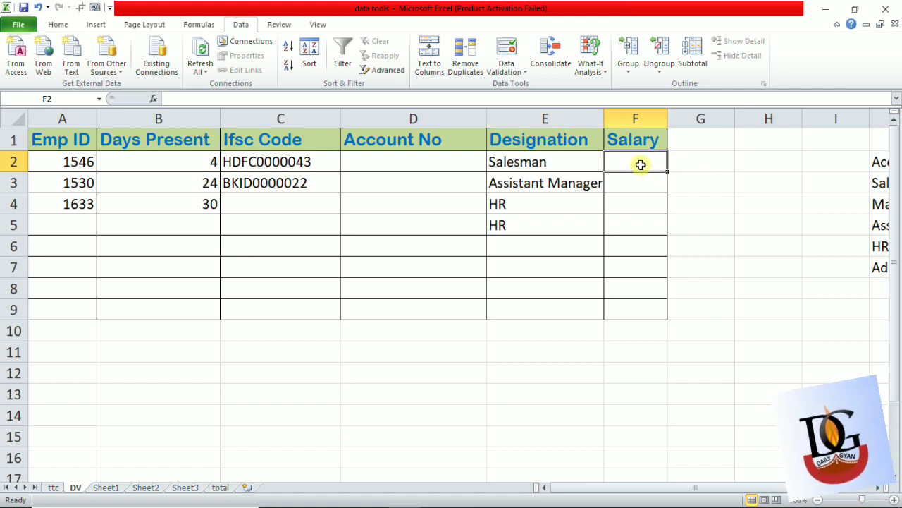
drag(640, 164, 636, 311)
click(516, 73)
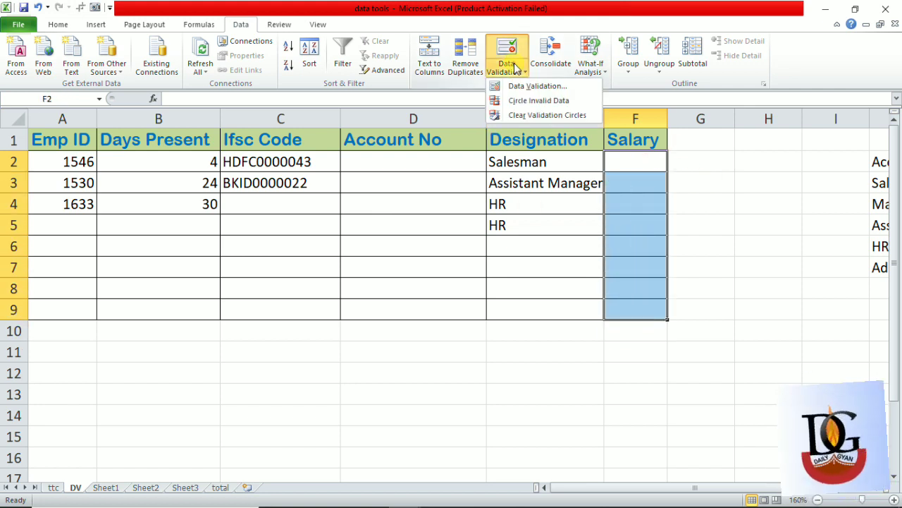
click(536, 86)
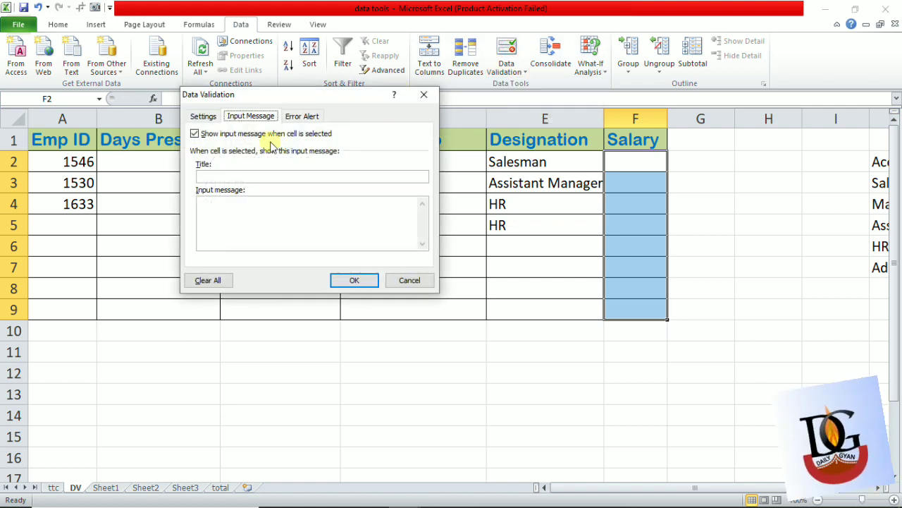
click(223, 215)
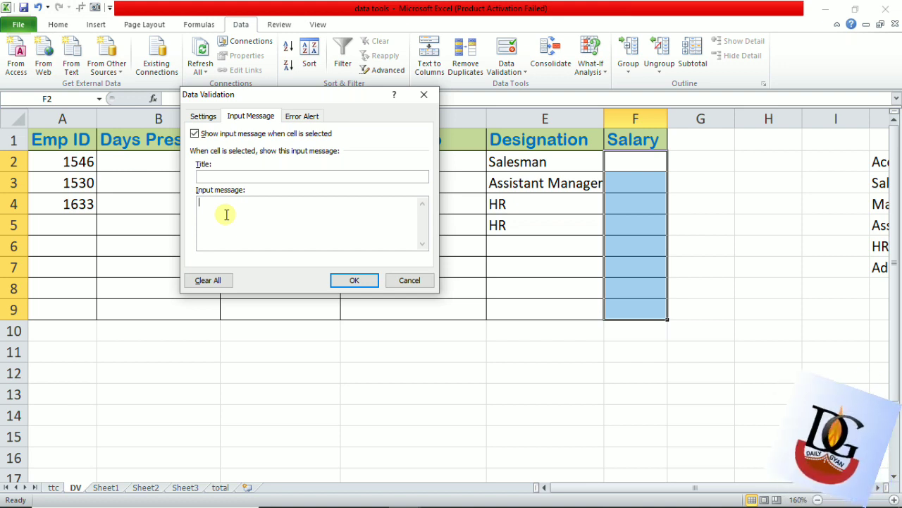
text(Gr)
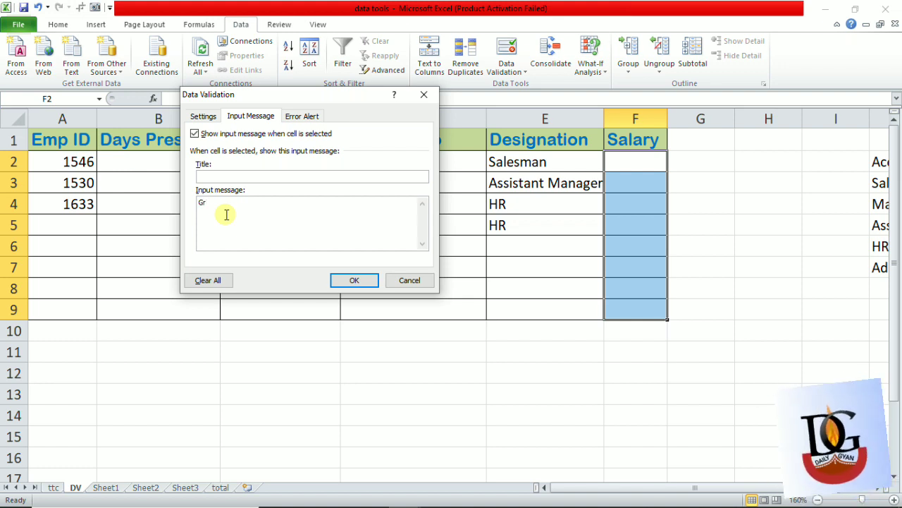
text(o)
key(BackSpace)
key(BackSpace)
key(BackSpace)
text(Ne)
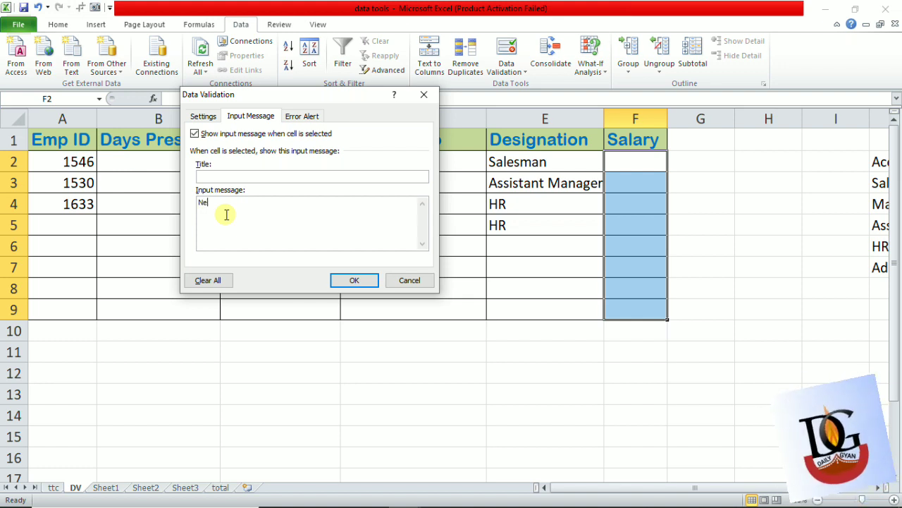
text(t Sala)
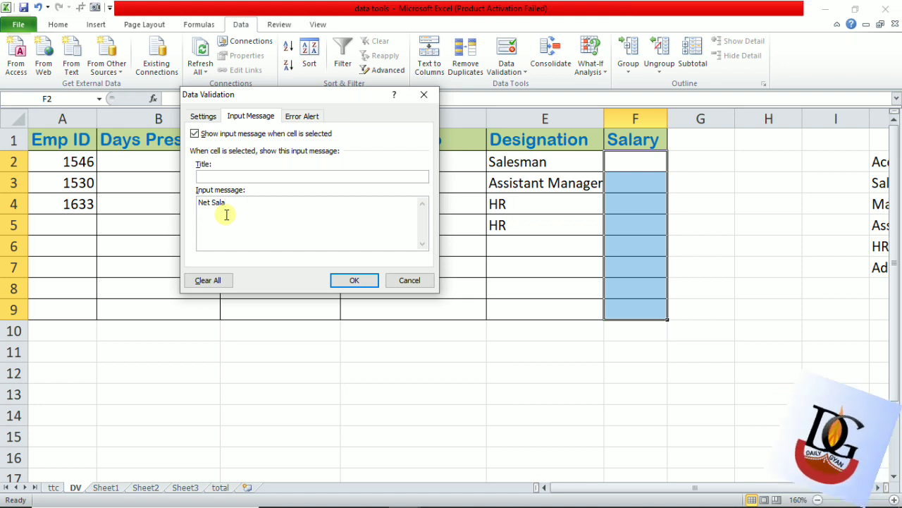
text(ry)
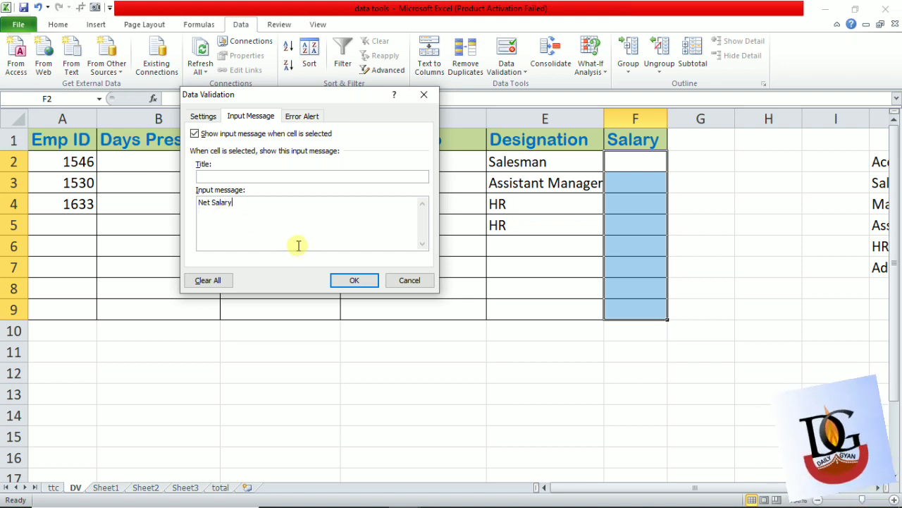
click(345, 280)
- Check the input message by selecting several Salary cells in turn and comparing with cells outside the table
click(632, 163)
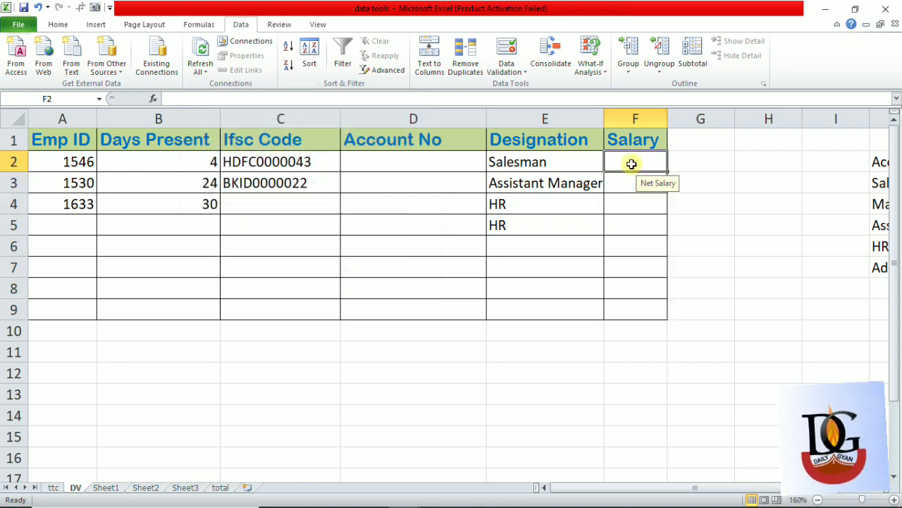
key(Return)
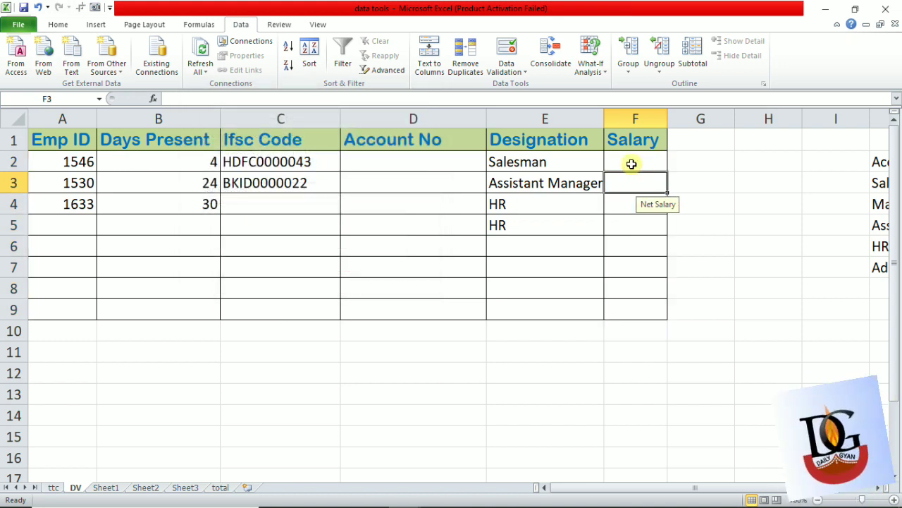
key(Return)
key(Return)
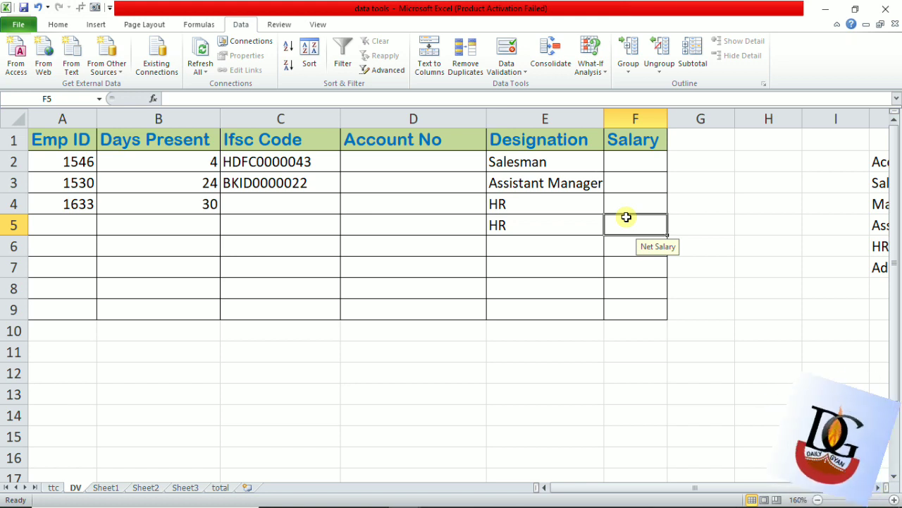
key(Down)
key(Right)
key(Down)
key(Up)
key(Up)
key(Up)
key(Up)
key(Right)
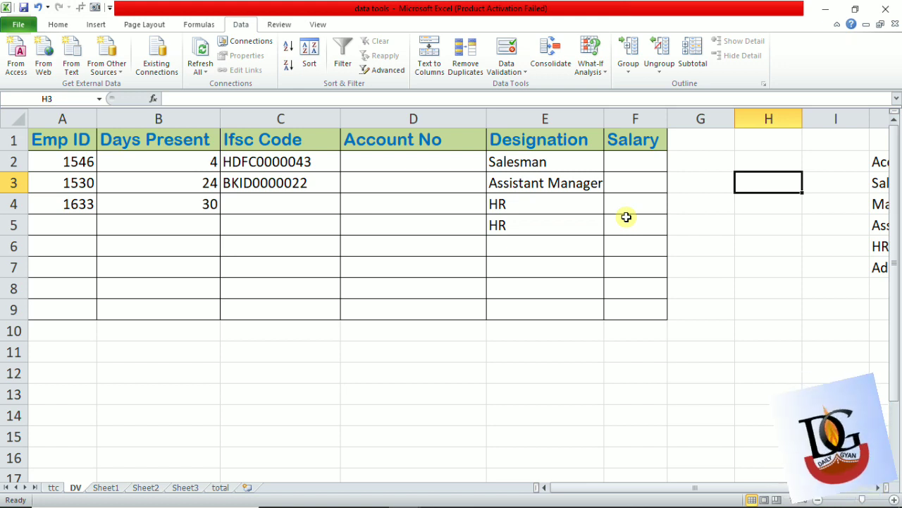
key(Left)
key(Left)
key(Up)
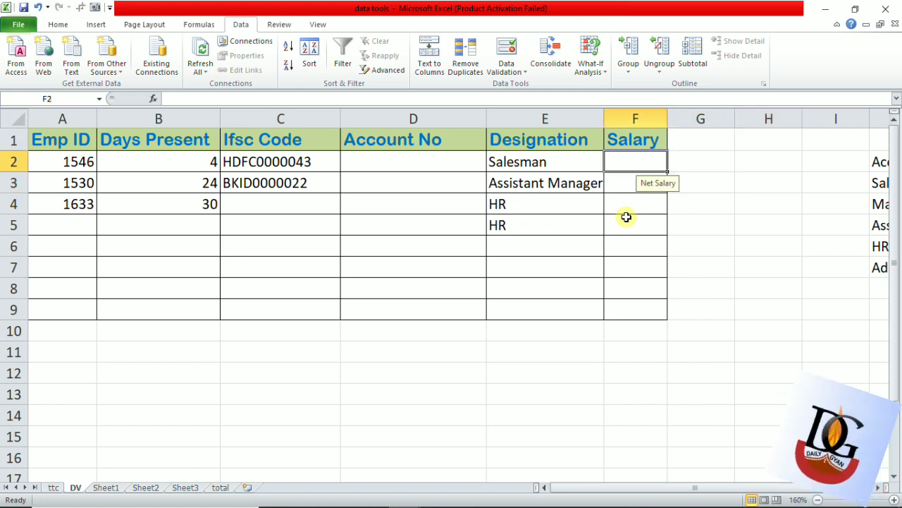
- Review the input message settings of the Salary cells F2:F9 and close them without changes
key(shift+Down)
key(shift+Down)
key(shift+Down)
key(shift+Down)
key(shift+Down)
key(shift+Down)
key(shift+Down)
key(shift+Down)
key(shift+Down)
key(shift+Up)
key(shift+Up)
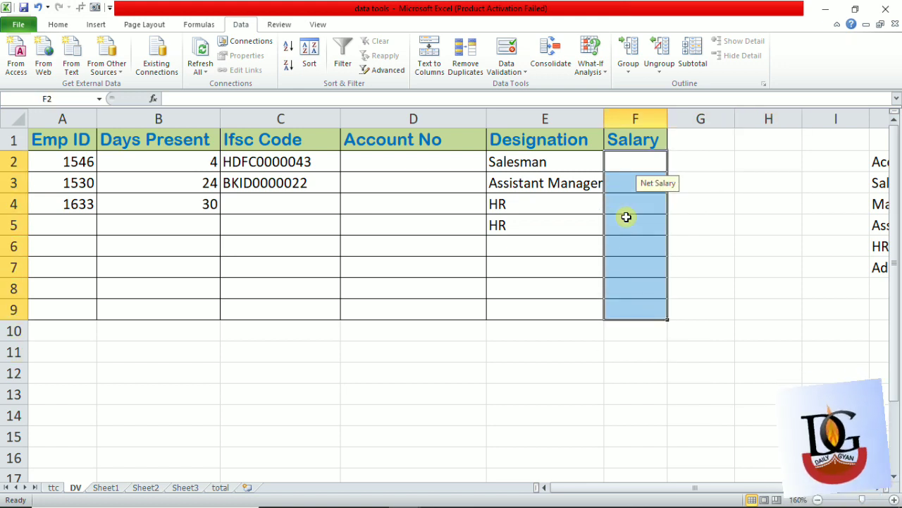
click(517, 49)
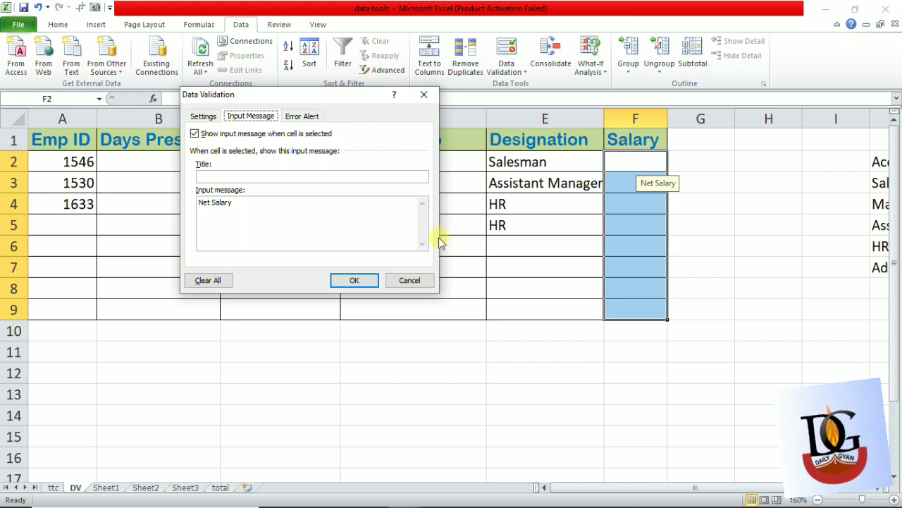
click(423, 96)
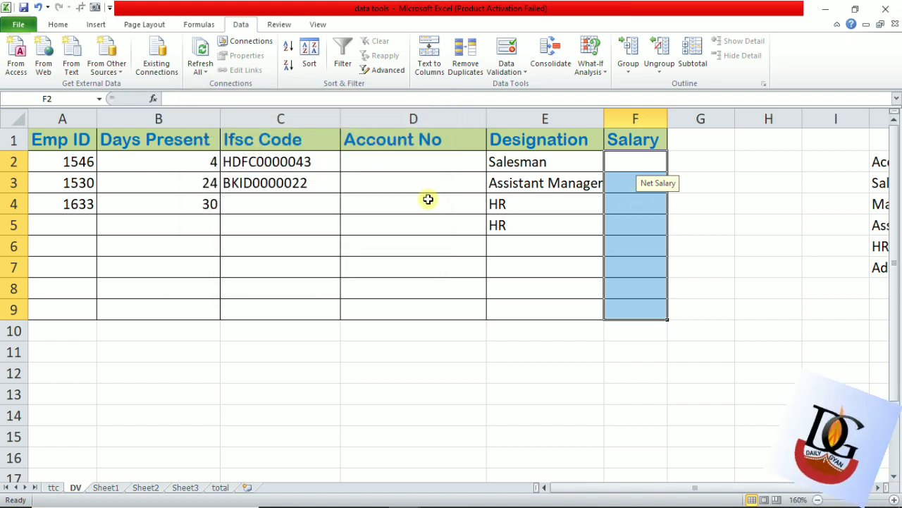
click(541, 210)
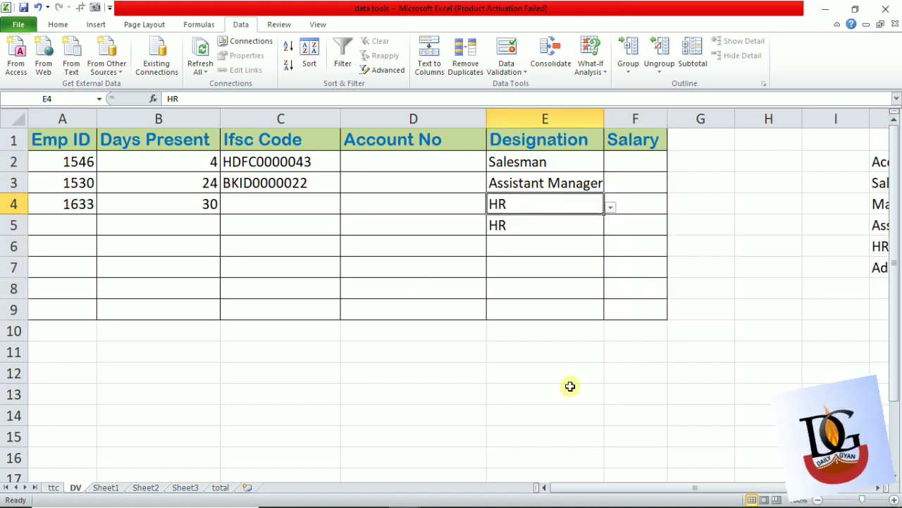
click(570, 386)
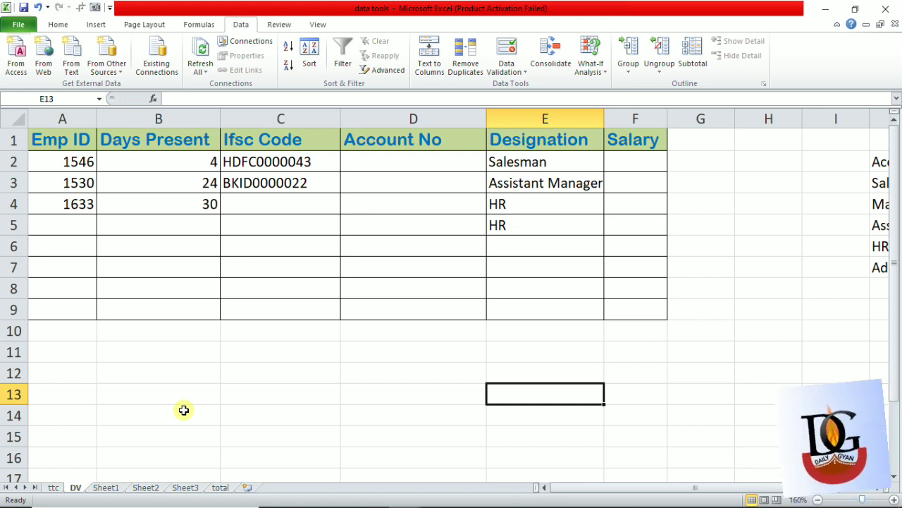
click(436, 226)
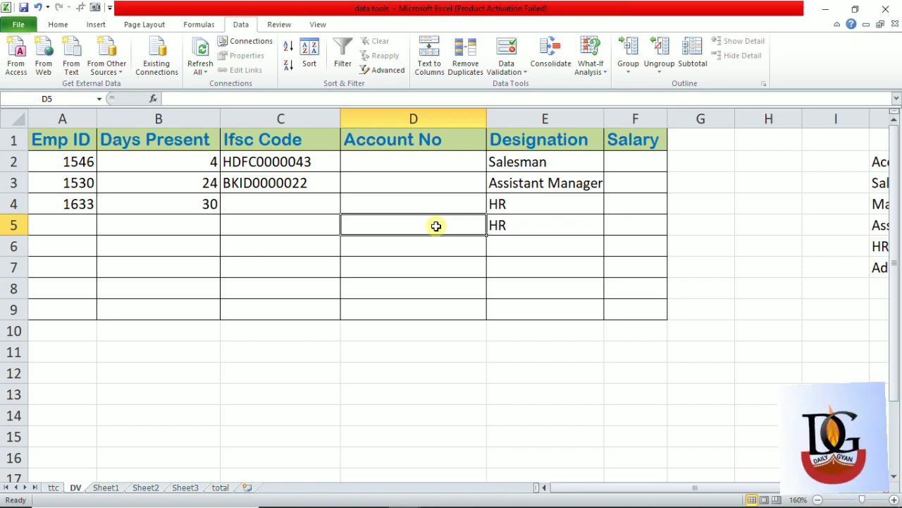
click(436, 227)
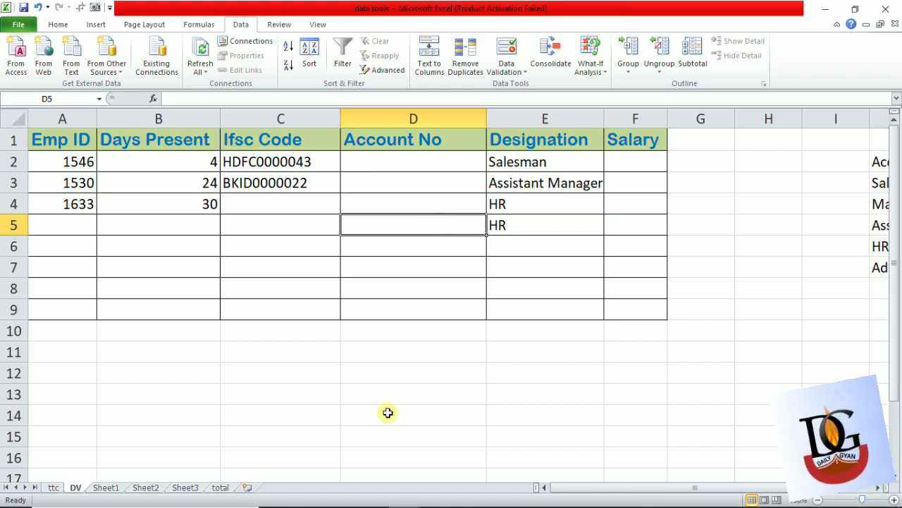